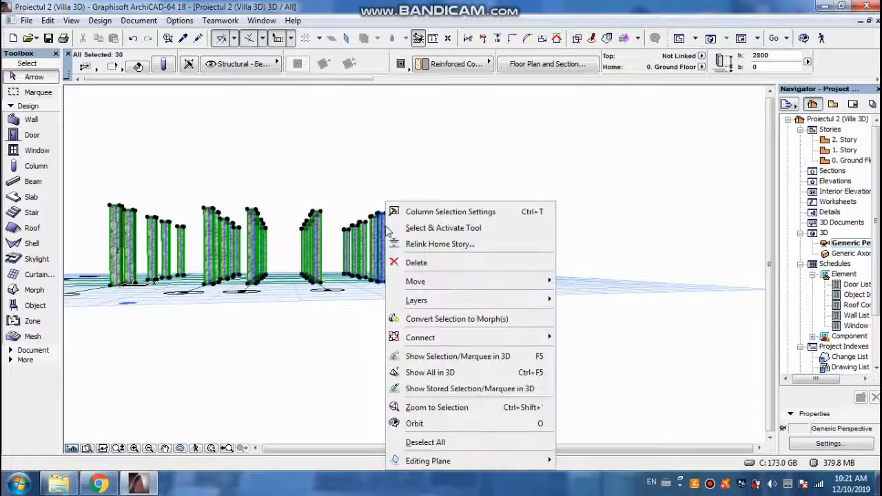
Step: Set the override surface of all selected columns to Stucco - White Rough
left_click(434, 210)
left_click(414, 334)
left_click(686, 396)
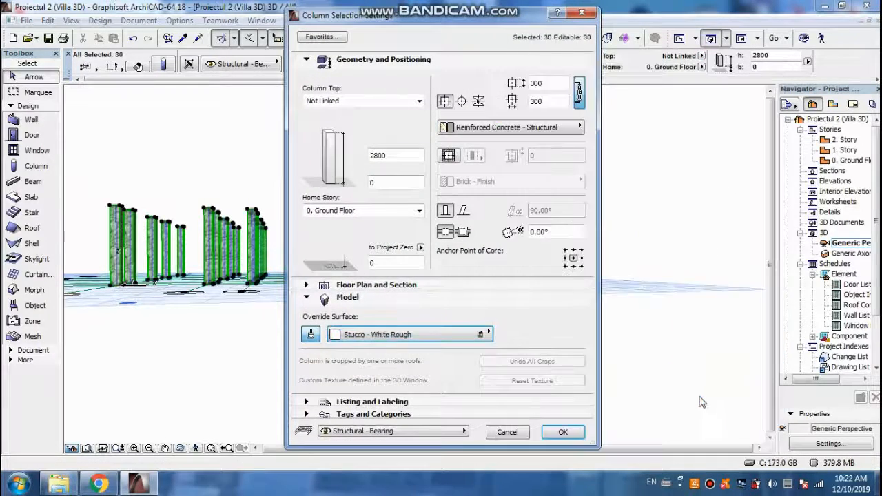
left_click(559, 432)
Step: Select all the columns in the 3D view and set their override surface to Stonework - 02
scroll(353, 417, "up", 3)
left_click(180, 448)
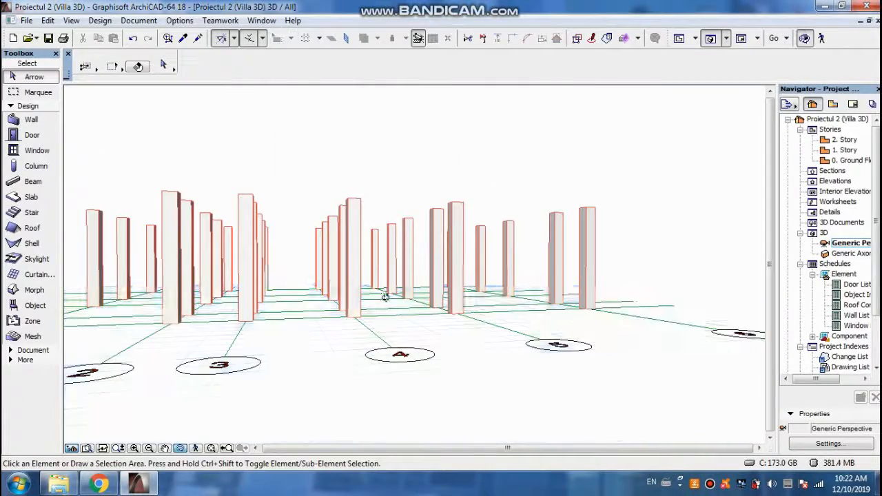
left_click_drag(387, 295, 242, 338)
scroll(241, 347, "up", 5)
scroll(247, 219, "down", 5)
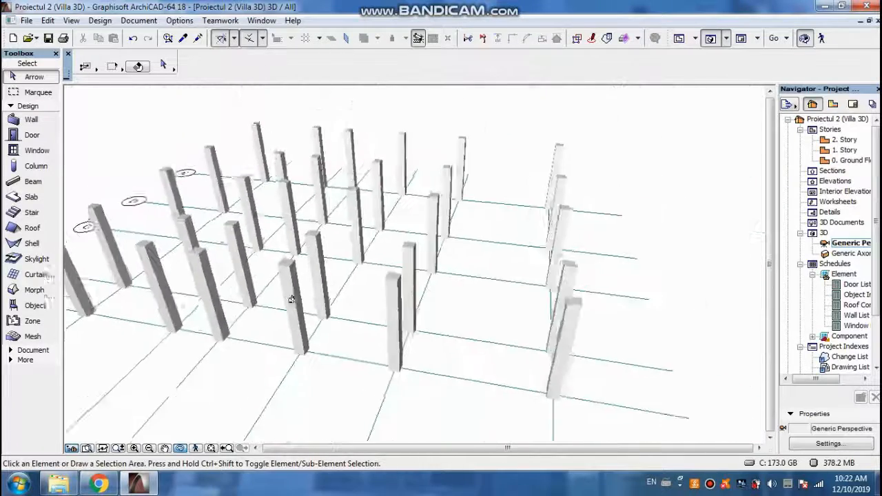
left_click_drag(293, 299, 373, 236)
key("Escape")
left_click(567, 211)
left_click(139, 172)
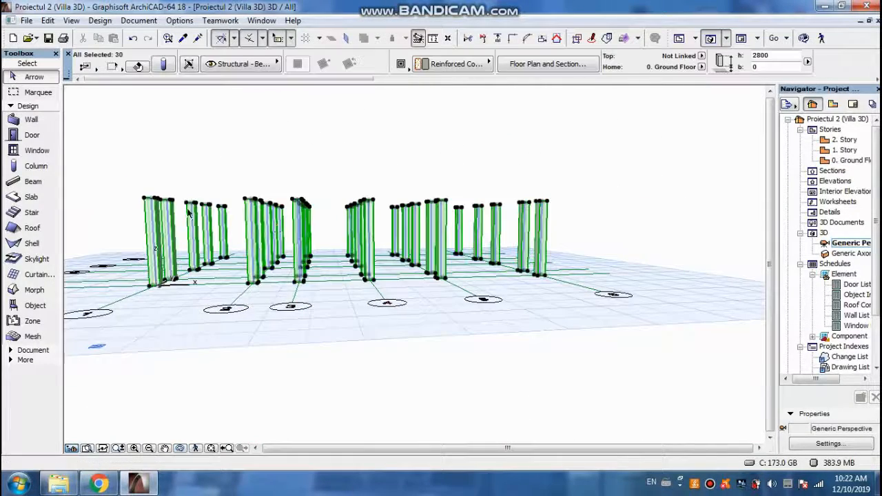
double_click(374, 227)
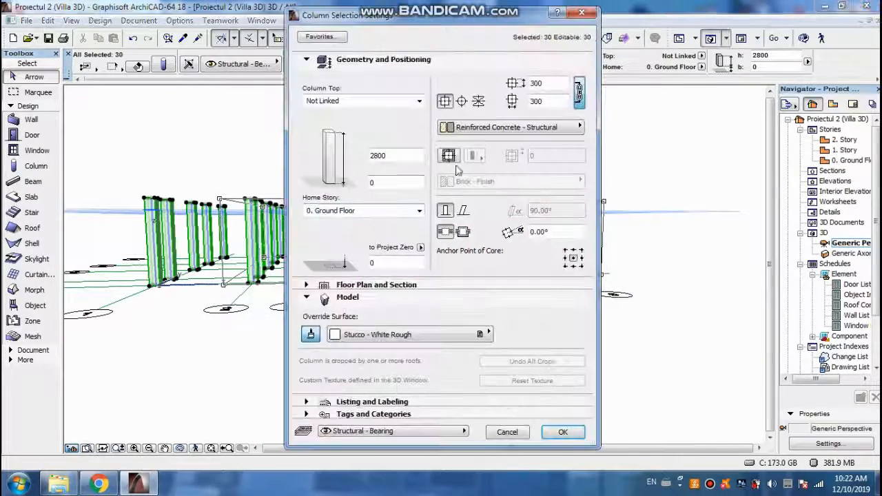
left_click(480, 334)
left_click(703, 396)
left_click(675, 326)
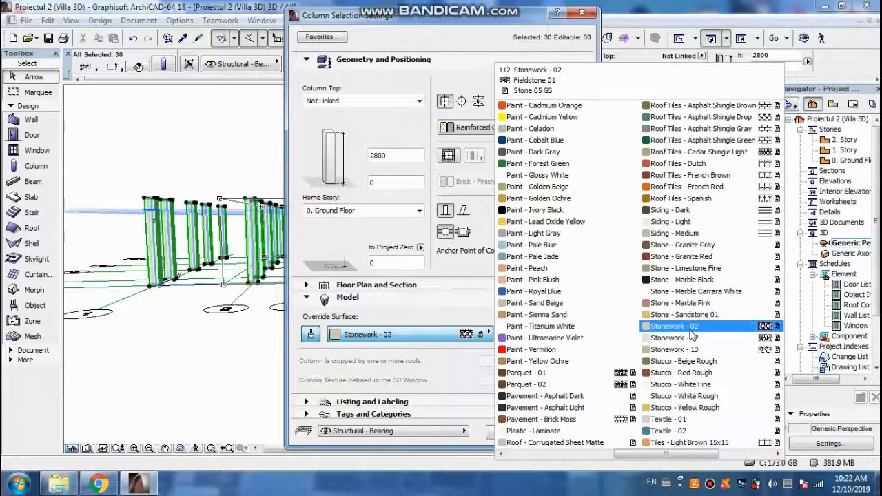
left_click(559, 431)
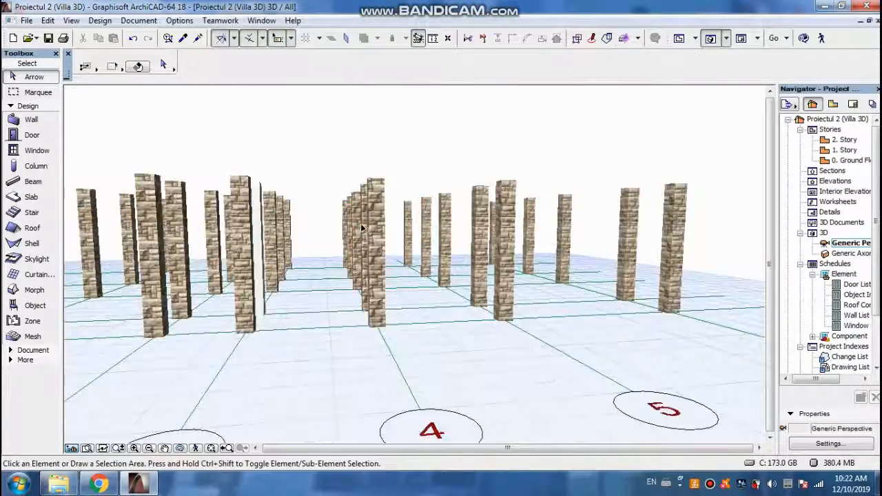
Step: Select every column except the one at the far end of the axis 1 row and set their override surface to Stucco - White Rough
scroll(361, 227, "down", 5)
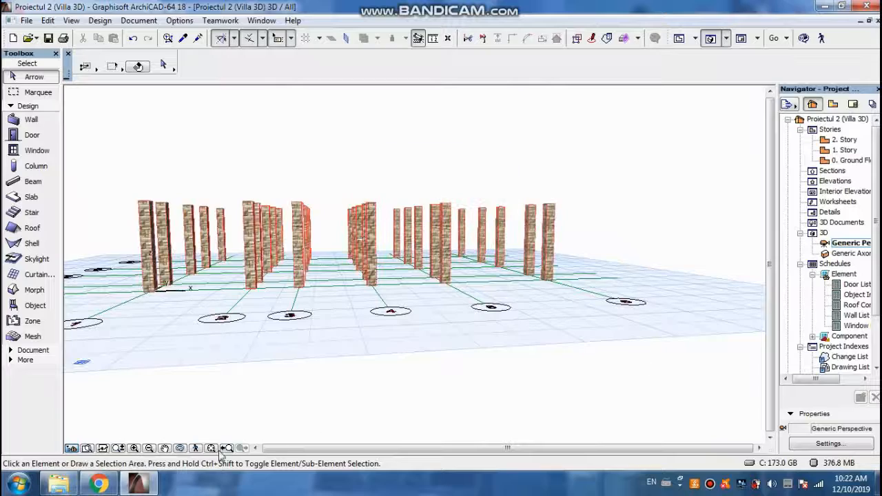
middle_click_drag(363, 236, 553, 238, "shift")
left_click(553, 233)
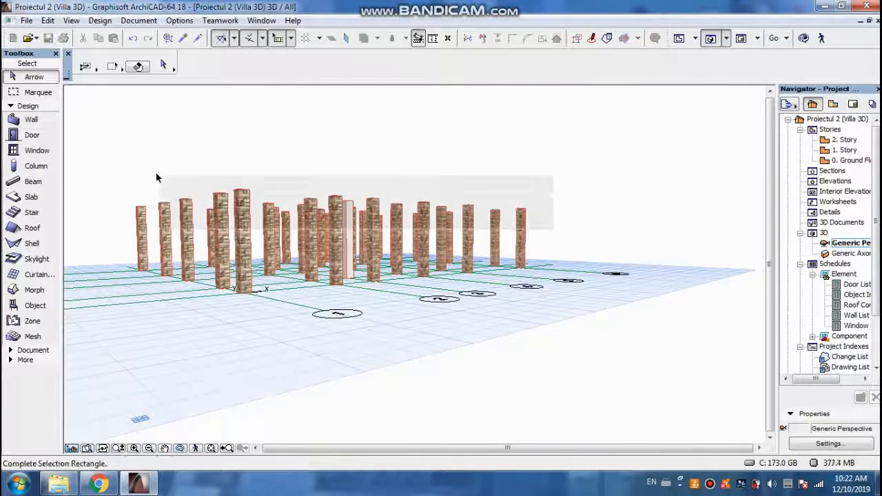
left_click(158, 177)
right_click(338, 196)
left_click(413, 204)
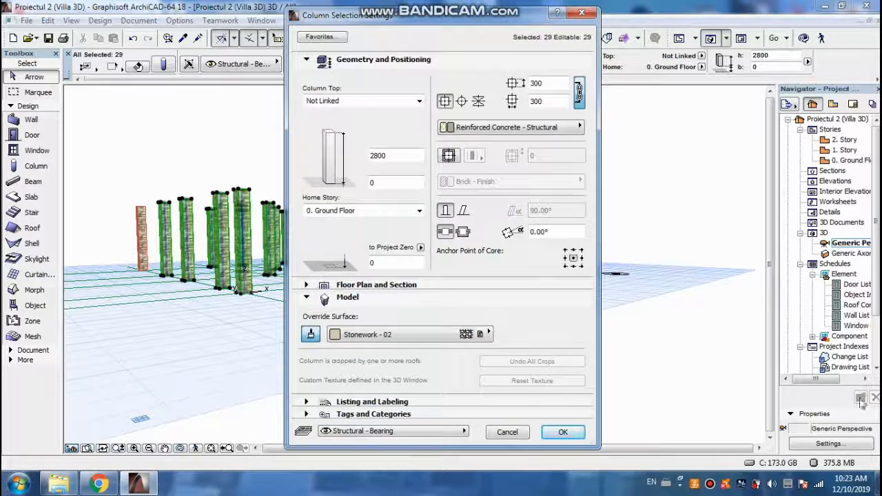
left_click(406, 334)
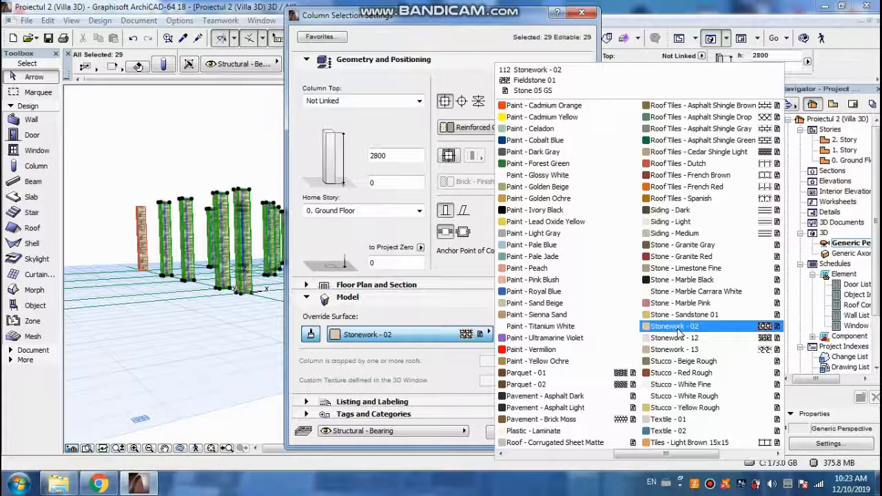
left_click(684, 396)
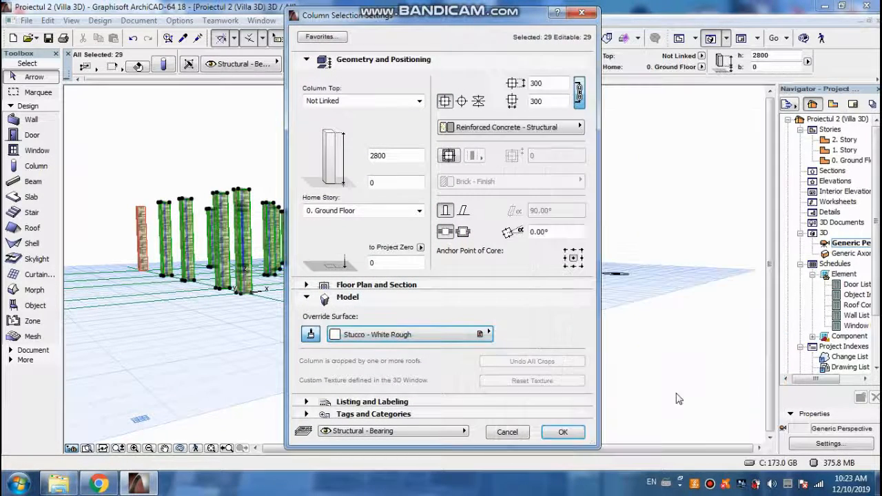
left_click(563, 431)
Step: Review the columns in 3D and switch to the Ground Floor plan with the column grid
scroll(163, 222, "up", 5)
key("o")
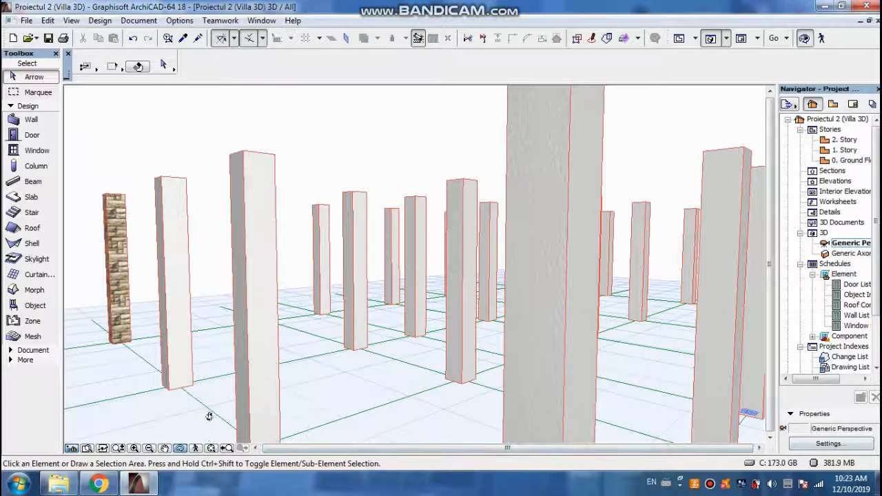
left_click_drag(211, 415, 494, 347)
key("F2")
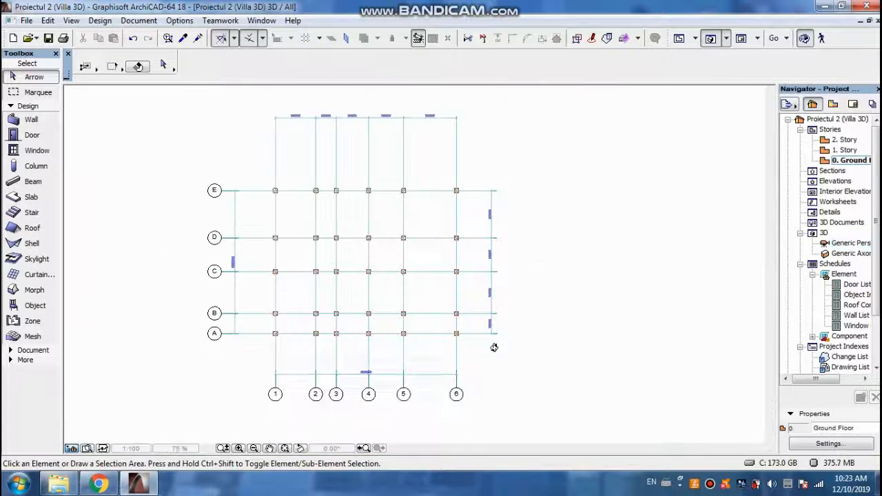
scroll(271, 193, "up", 6)
middle_click_drag(290, 167, 297, 195)
scroll(317, 215, "down", 5)
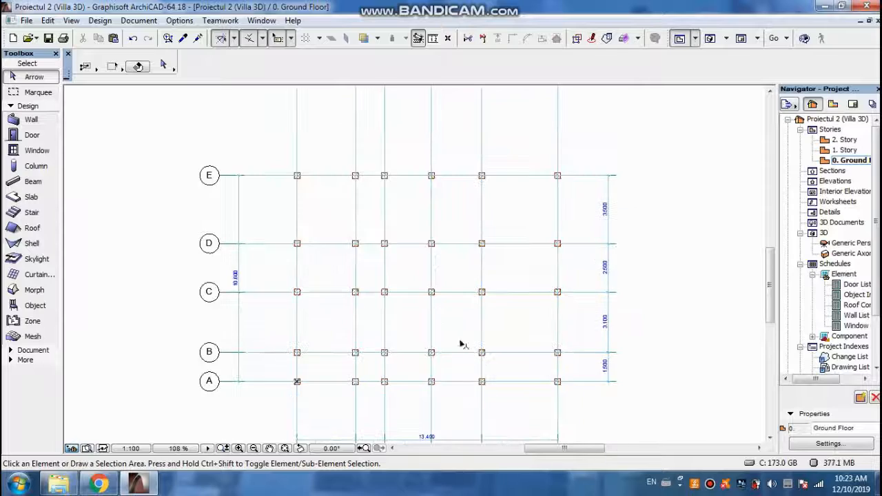
scroll(462, 344, "up", 1)
scroll(459, 196, "down", 2)
scroll(455, 200, "up", 2)
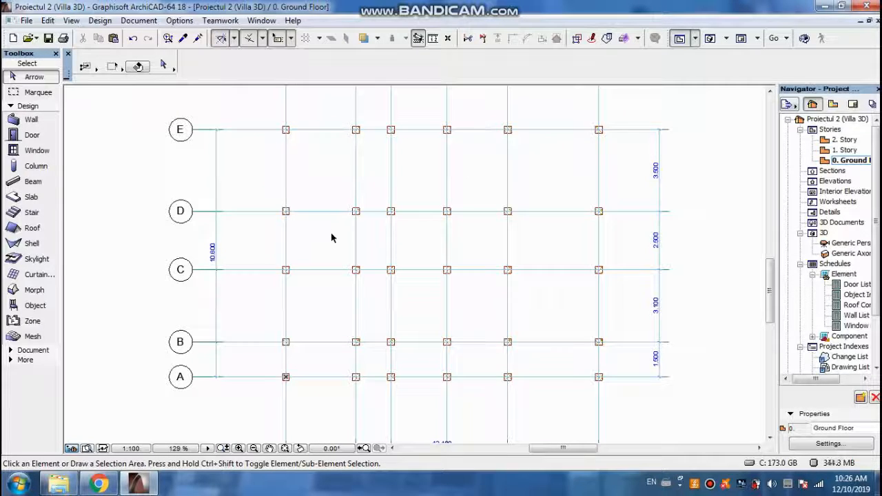
Step: Set the default wall's top to Not Linked and its height to 2800, keeping the Generic Wall/Shell composite
left_click(41, 121)
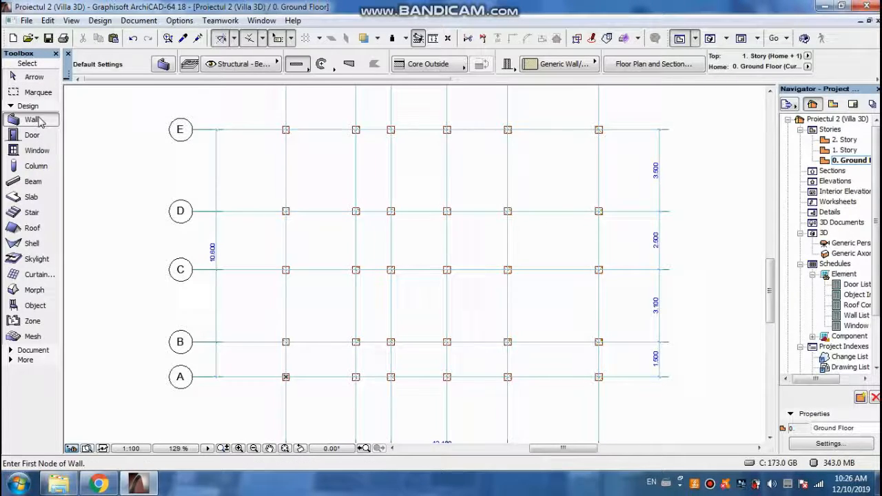
left_click(163, 65)
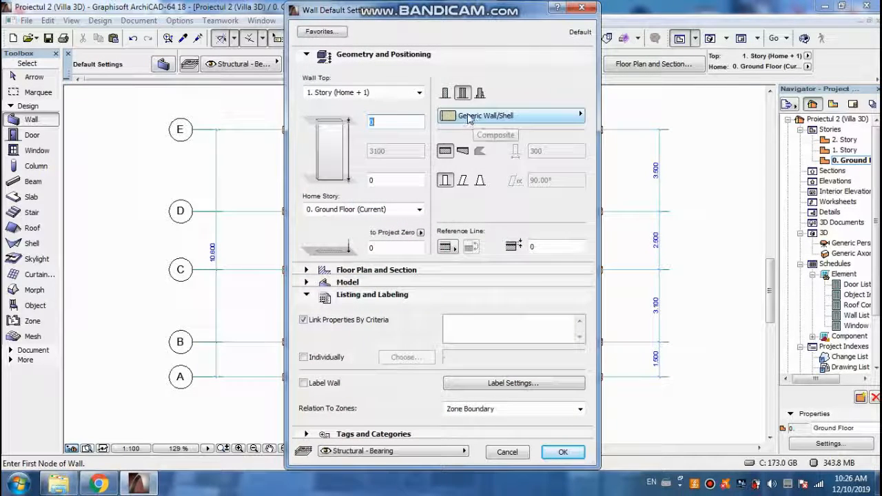
left_click(389, 93)
left_click(341, 138)
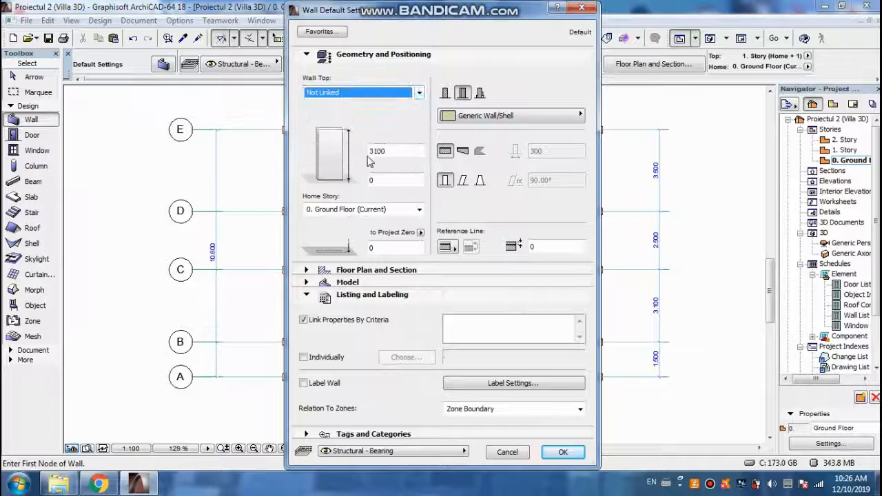
left_click(393, 151)
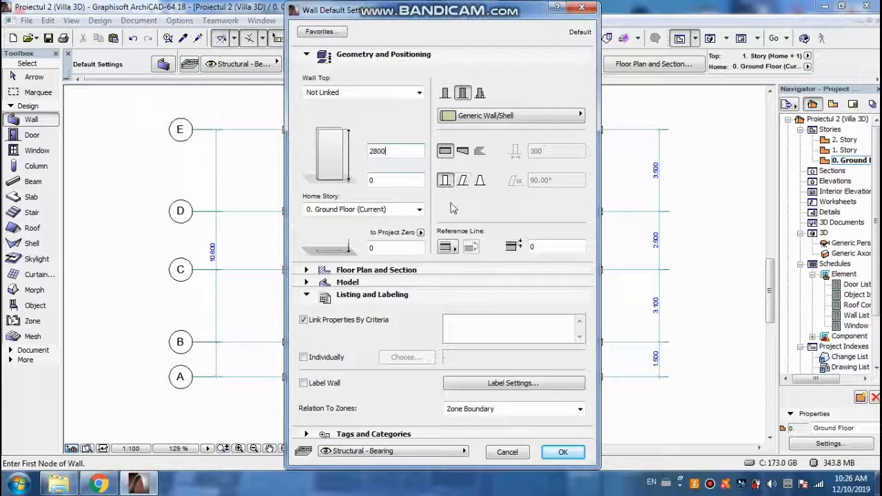
left_click(476, 116)
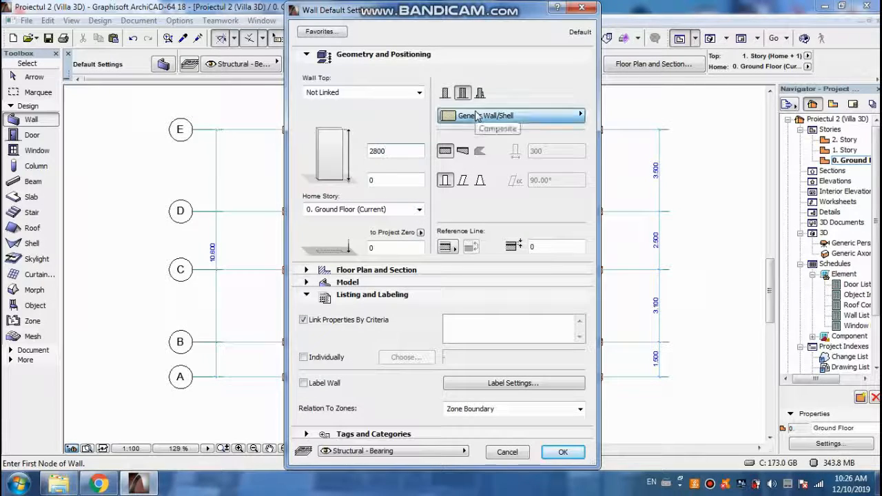
left_click(475, 116)
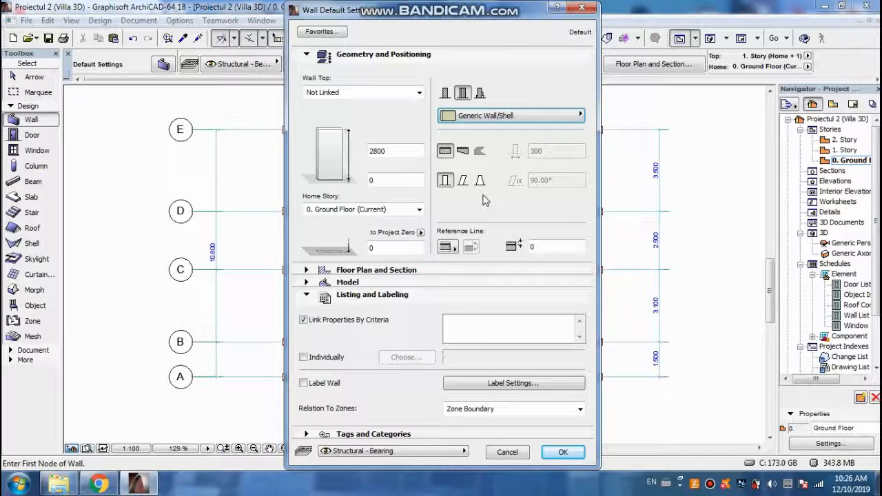
Step: Enable all three surface overrides for the default wall and set the first one to Stucco - White Rough
left_click(379, 272)
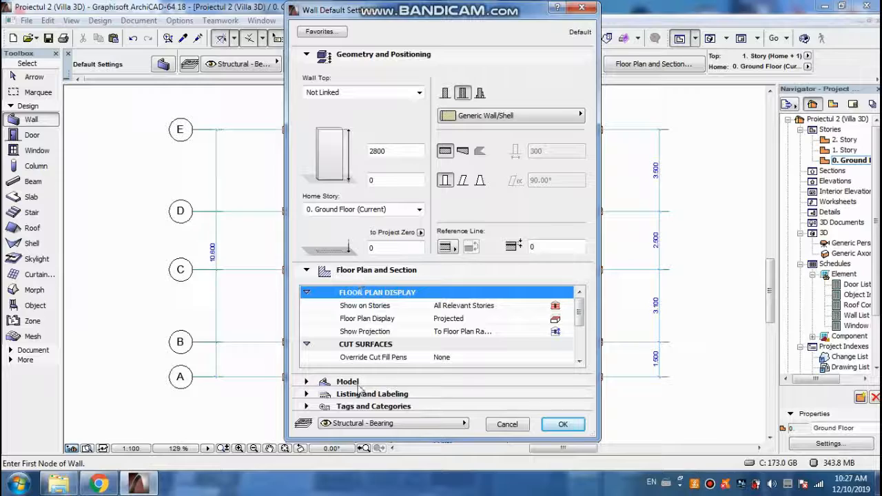
left_click(353, 383)
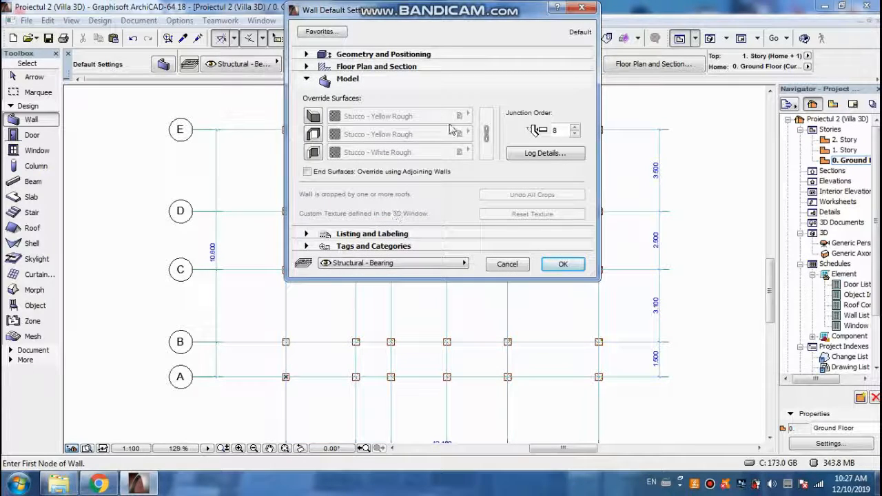
left_click(314, 116)
left_click(314, 133)
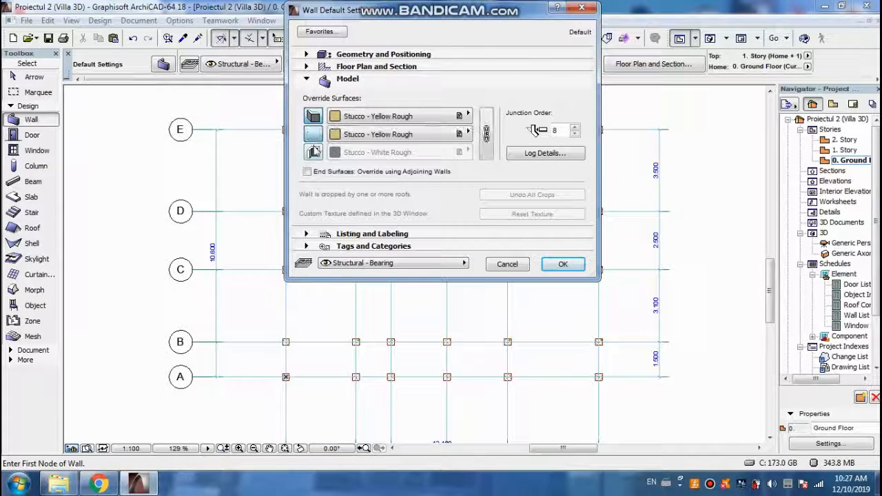
left_click(313, 152)
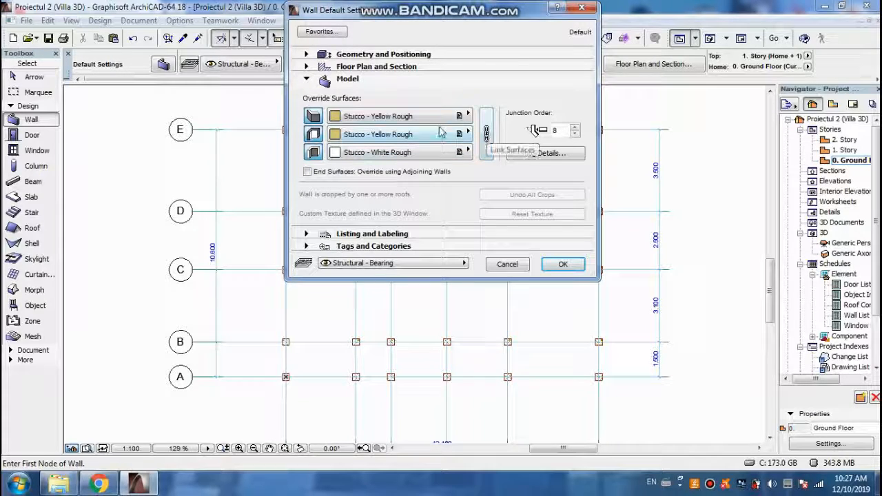
left_click(403, 116)
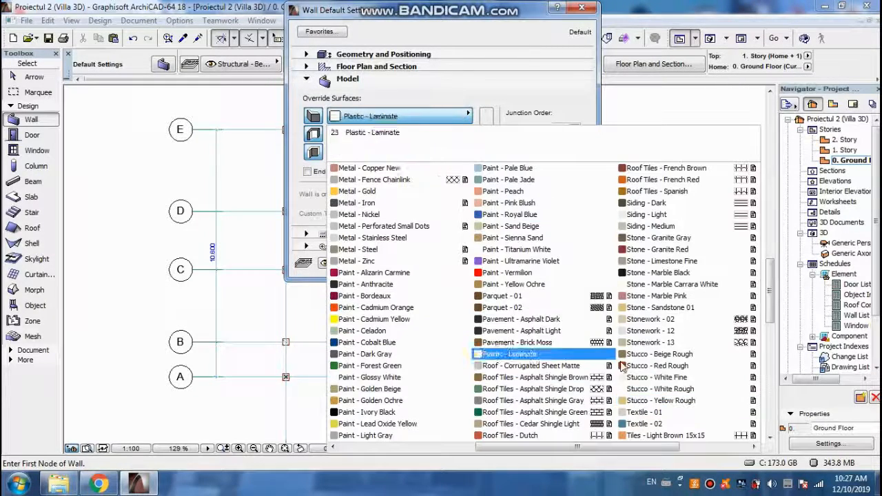
left_click(656, 390)
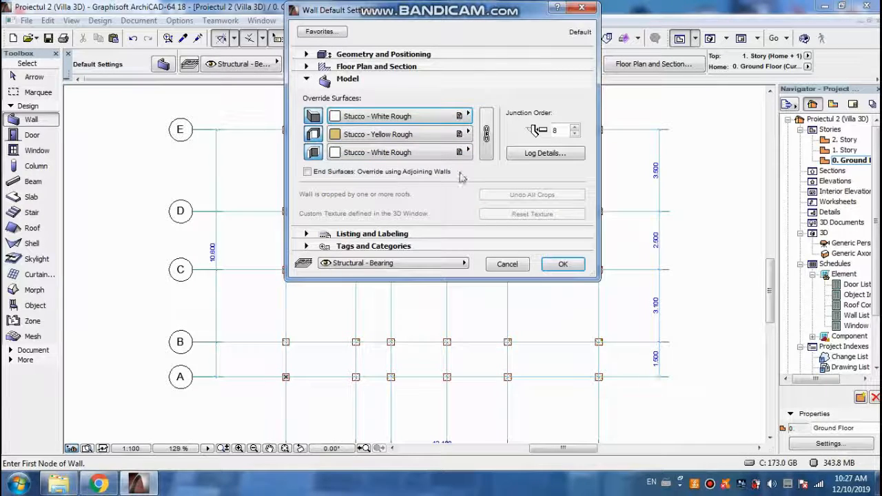
left_click(380, 135)
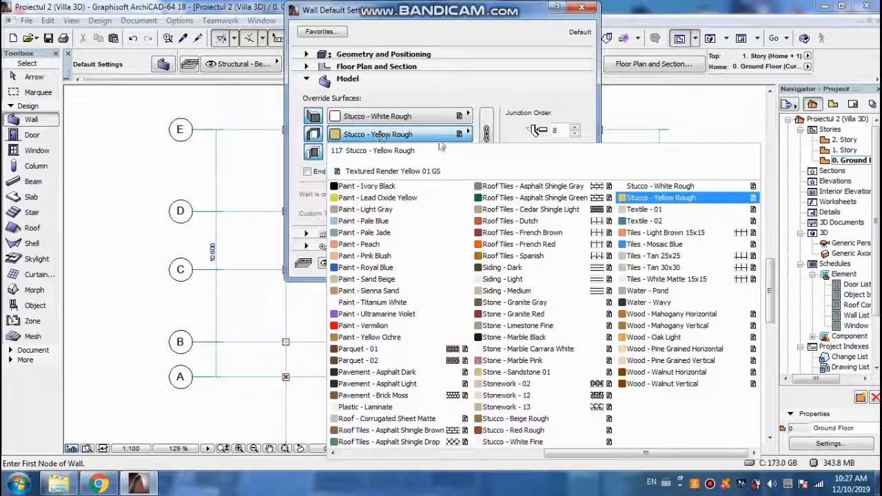
left_click(508, 105)
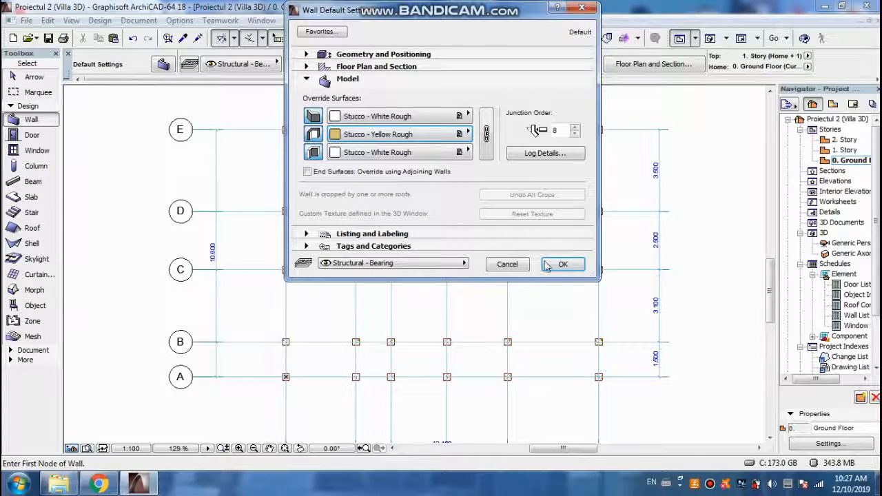
left_click(562, 265)
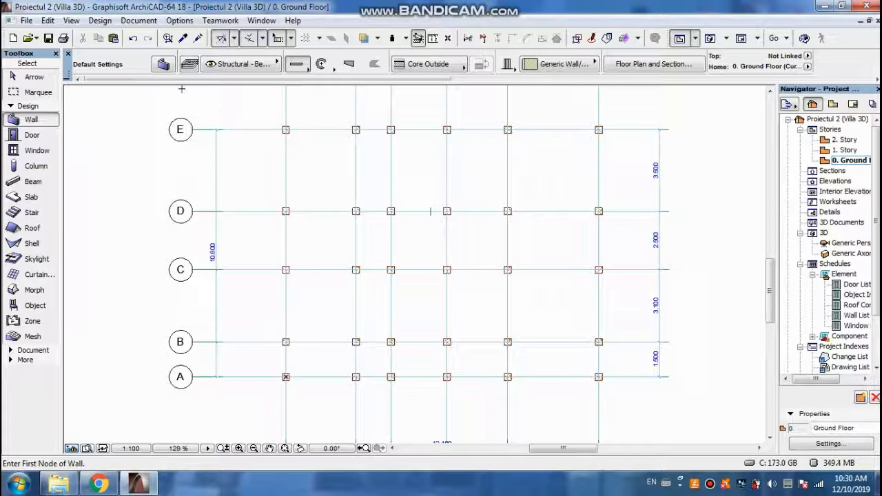
Step: Draw the exterior wall along axis 1 from axis D to axis A, about 7400 mm long, following the columns' outer faces
scroll(303, 125, "up", 3)
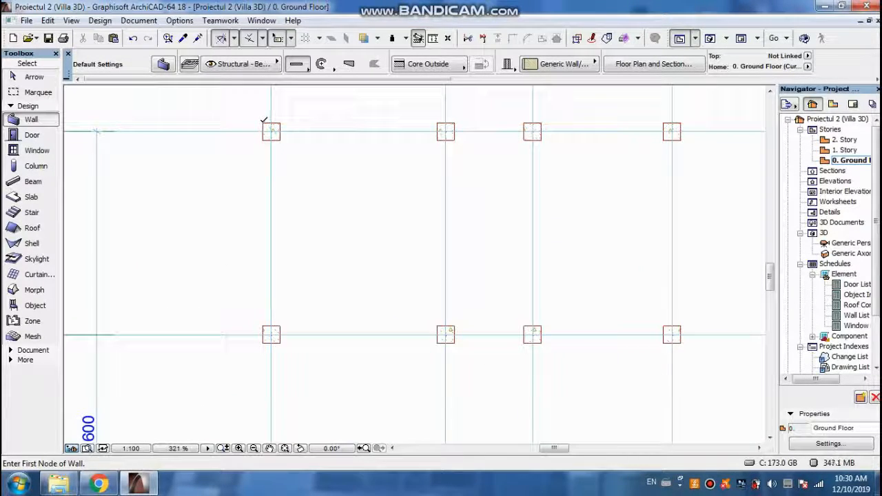
scroll(263, 120, "down", 3)
left_click(171, 283)
scroll(171, 248, "down", 3)
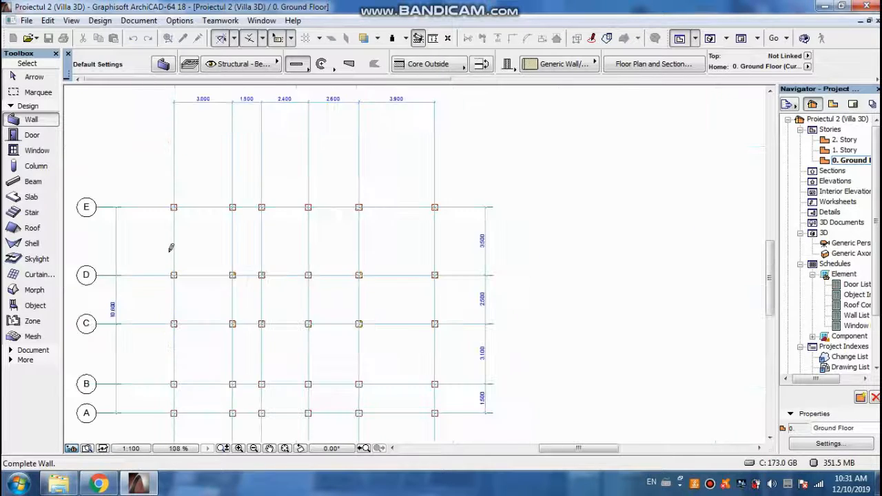
scroll(170, 248, "down", 2)
scroll(173, 341, "up", 4)
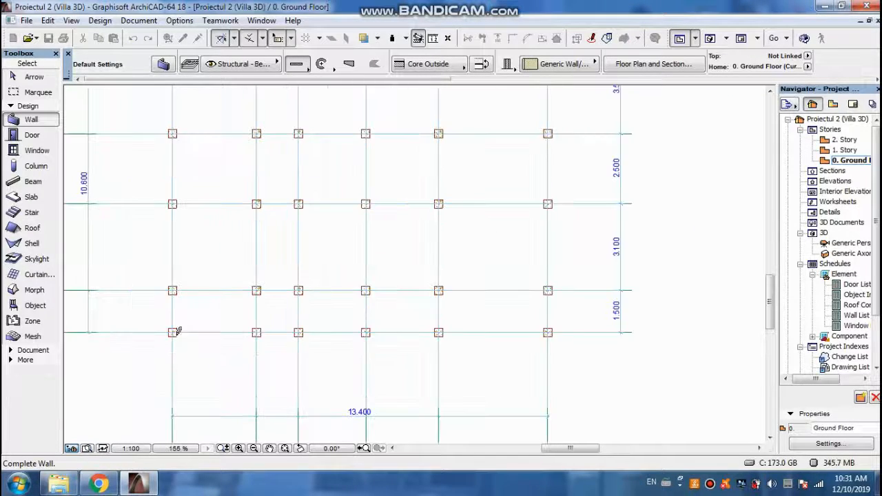
scroll(172, 331, "up", 3)
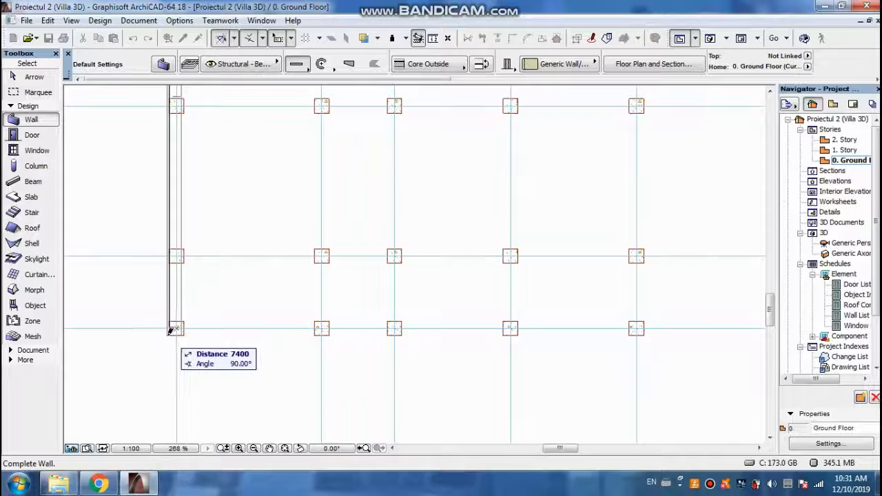
left_click(170, 330)
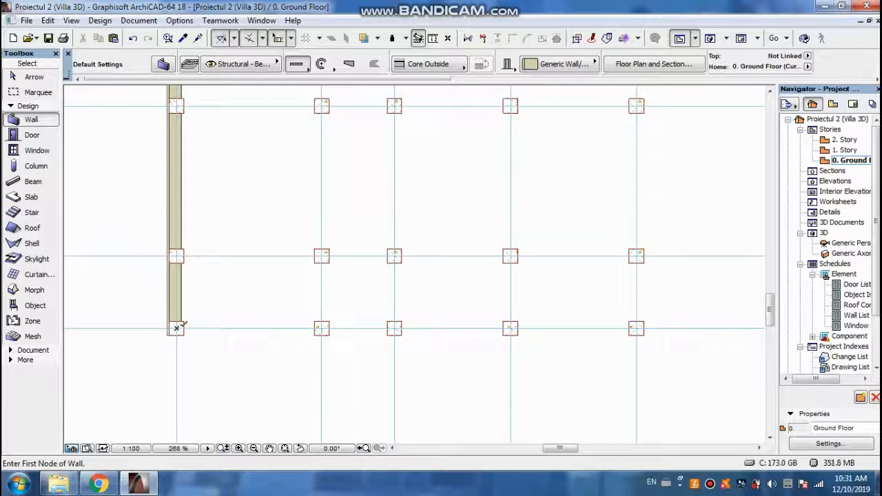
Step: Draw the exterior wall along axis A from the axis 1 corner column to the outer corner of the axis 3 column
scroll(176, 327, "up", 2)
scroll(207, 303, "down", 1)
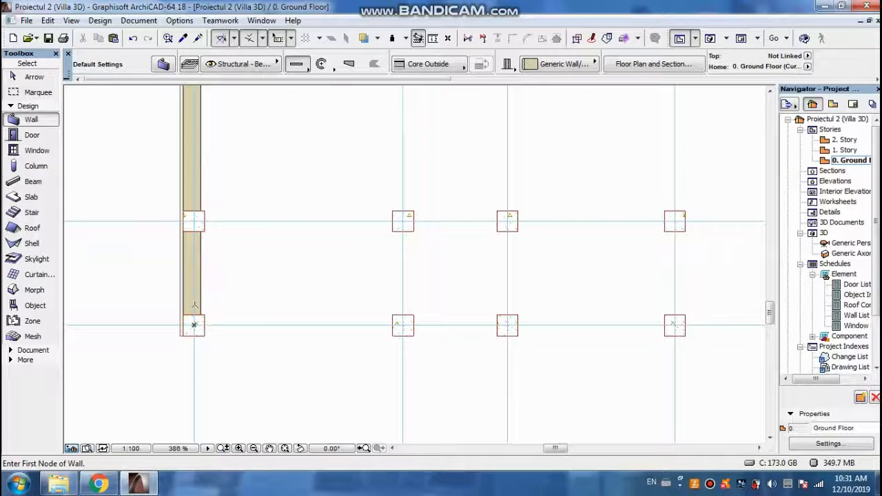
scroll(194, 324, "up", 2)
scroll(193, 324, "down", 3)
scroll(194, 325, "up", 3)
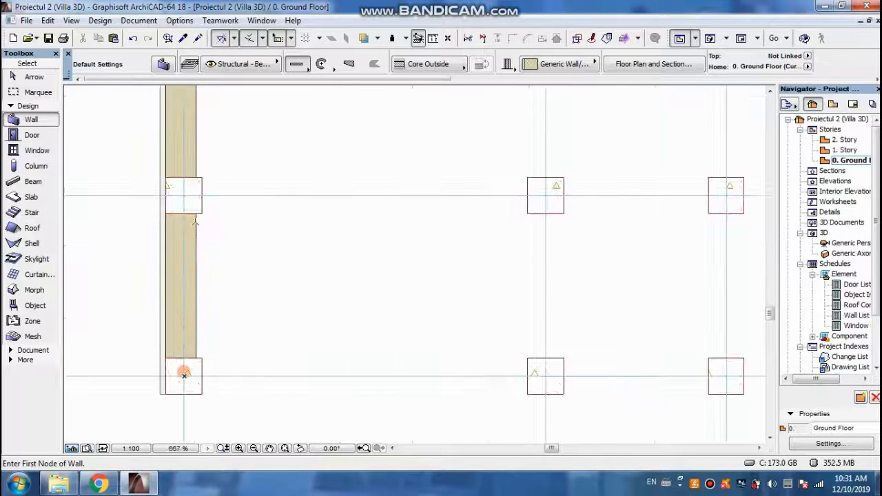
scroll(196, 220, "up", 1)
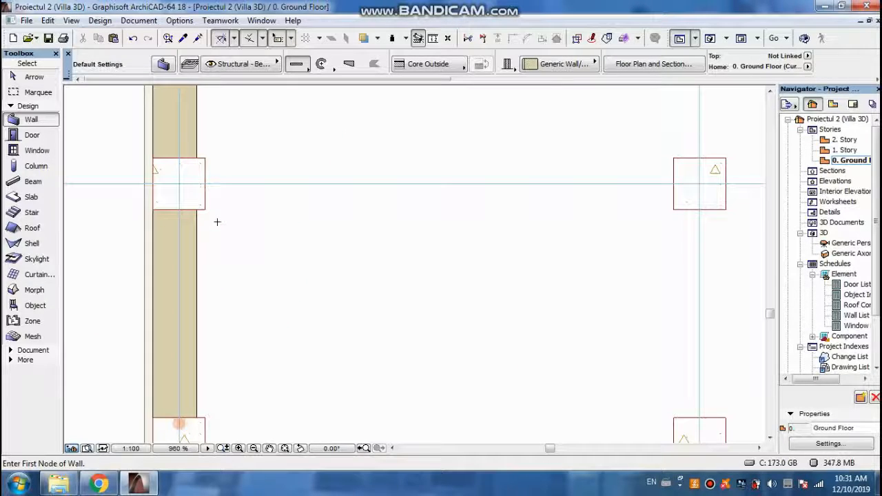
scroll(217, 220, "down", 1)
scroll(221, 223, "down", 1)
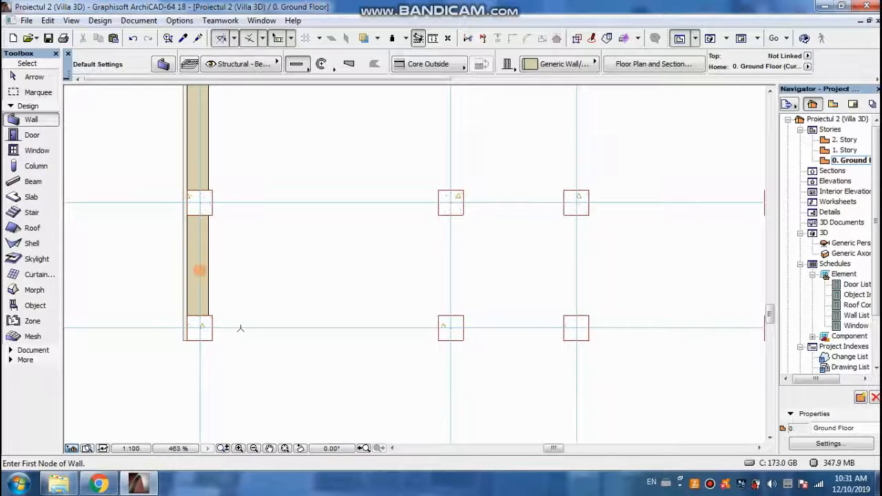
left_click(199, 328)
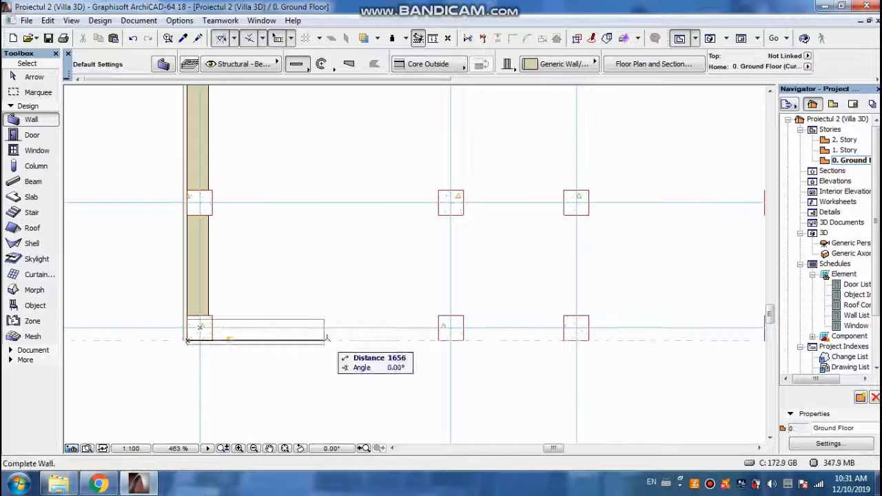
scroll(393, 342, "down", 3)
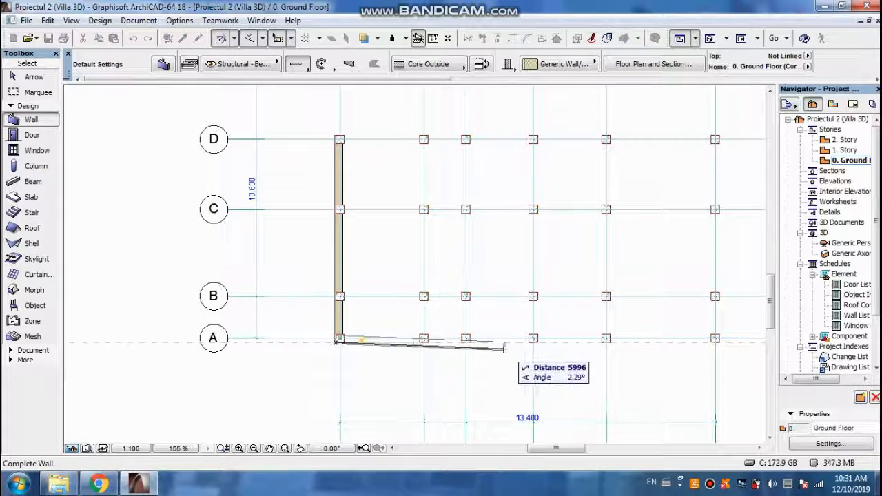
scroll(479, 340, "up", 1)
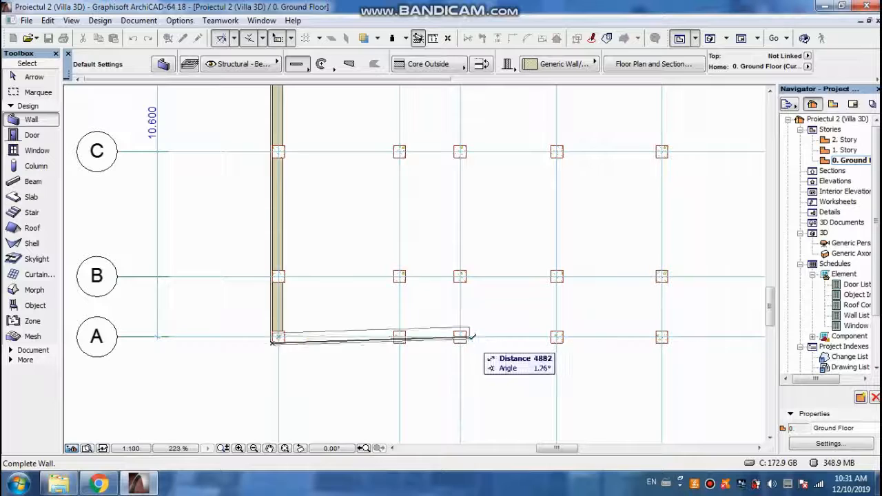
scroll(471, 337, "up", 1)
left_click(468, 340)
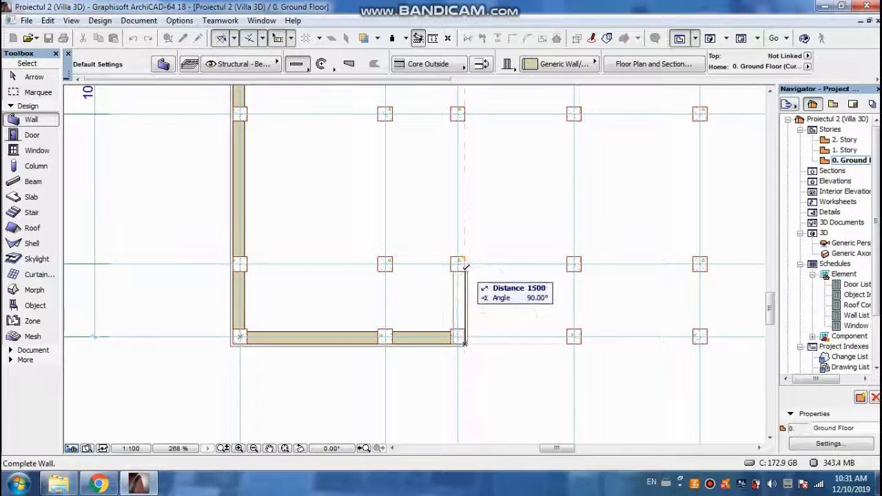
Step: Draw the short return wall along axis 3 from axis A to axis B, about 1500 mm long
scroll(466, 265, "up", 2)
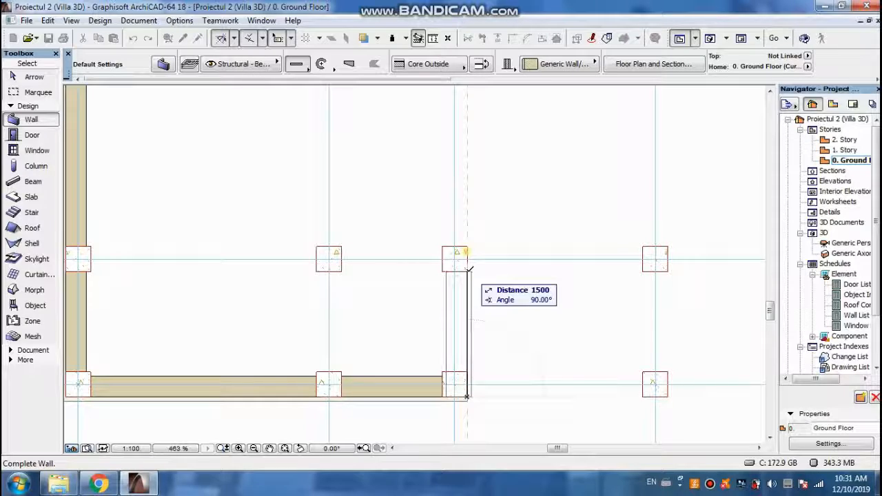
left_click(468, 268)
left_click(468, 268)
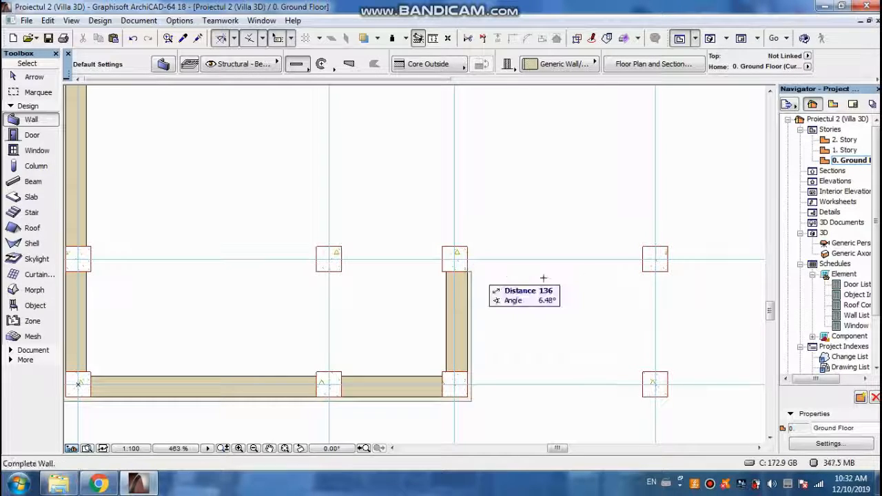
Step: Draw the exterior wall along axis B from axis 3 to the outer corner of the axis 6 column, about 8900 mm long
scroll(517, 279, "down", 5)
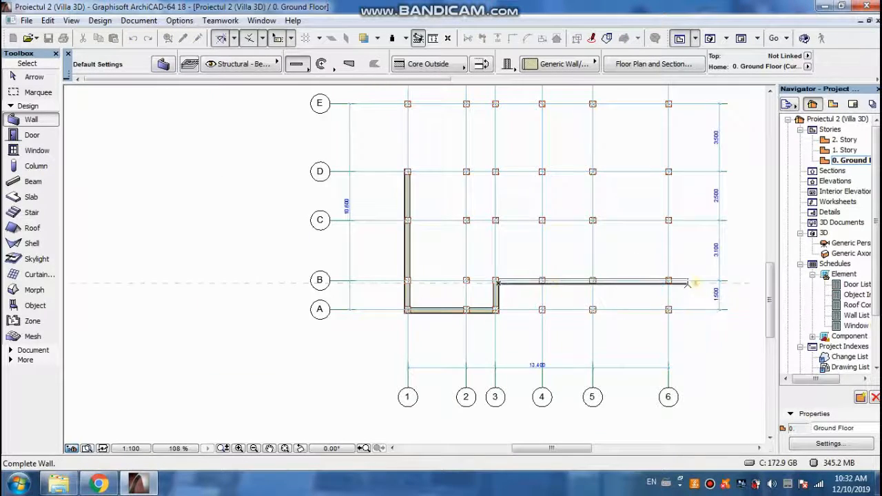
scroll(682, 280, "up", 4)
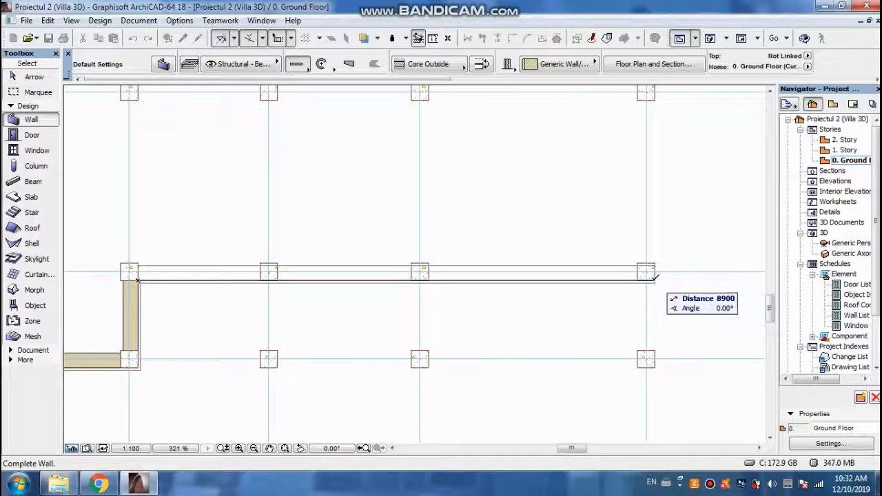
left_click(655, 276)
left_click(655, 277)
Step: Draw the exterior wall along axis 6 from axis B to the outer corner of the axis E column
scroll(635, 306, "down", 5)
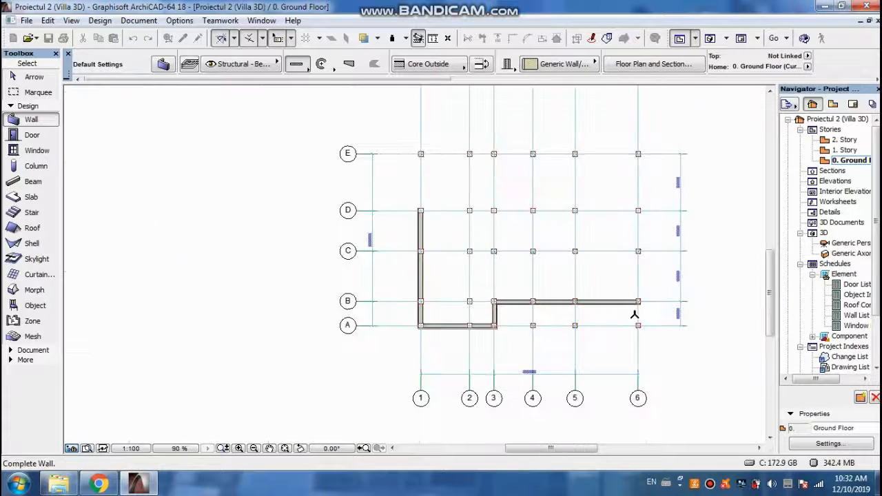
scroll(642, 176, "up", 5)
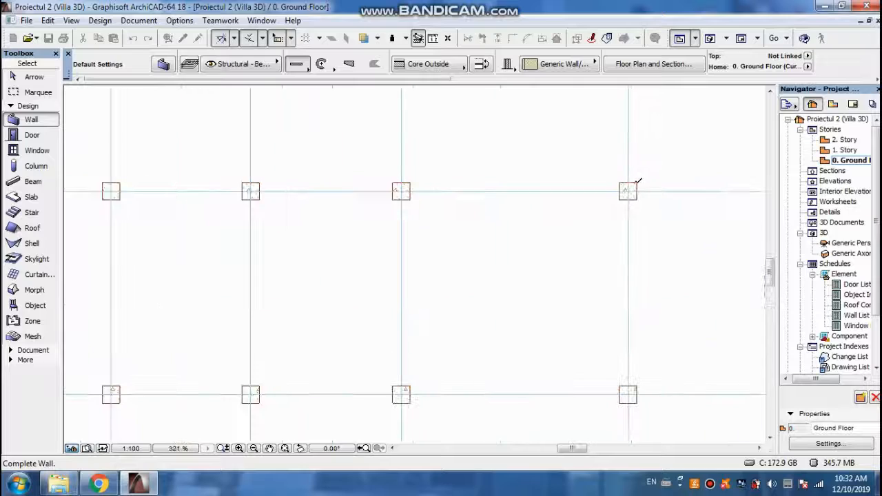
left_click(640, 180)
left_click(629, 189)
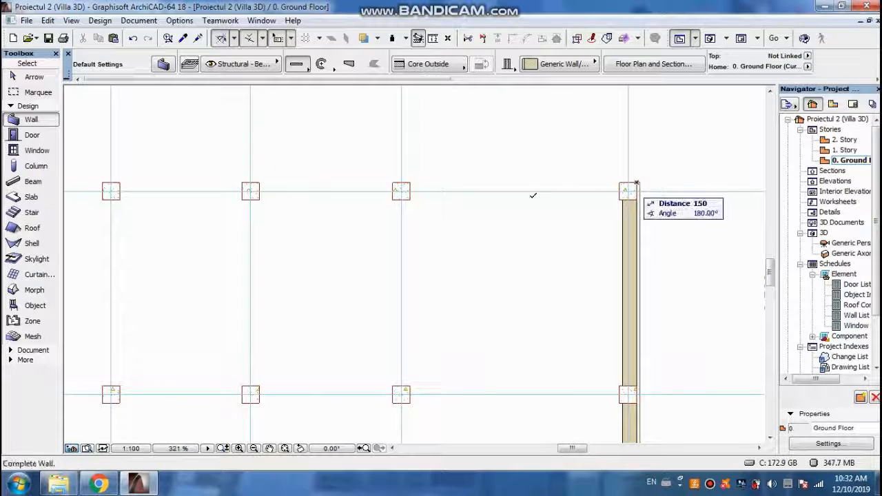
Step: Draw the exterior wall along axis E from axis 6 to the outer corner of the axis 2 column
scroll(545, 191, "down", 3)
scroll(300, 190, "up", 1)
scroll(296, 189, "up", 3)
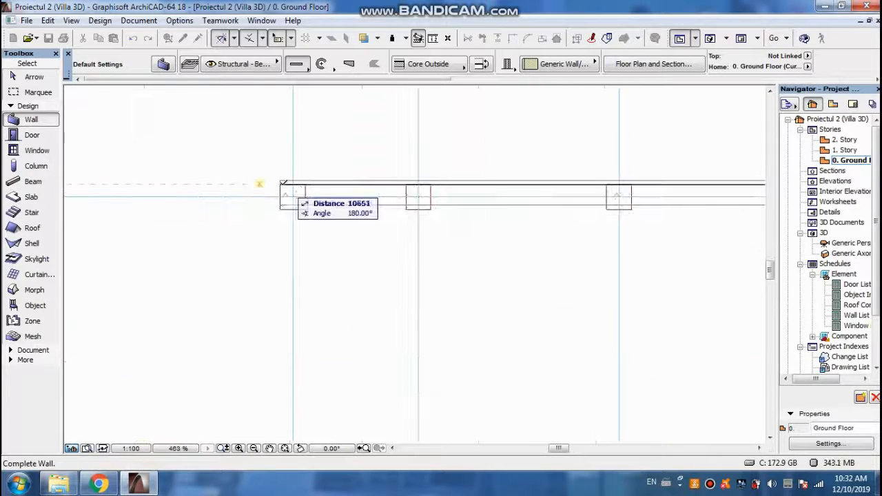
left_click(283, 183)
left_click(283, 183)
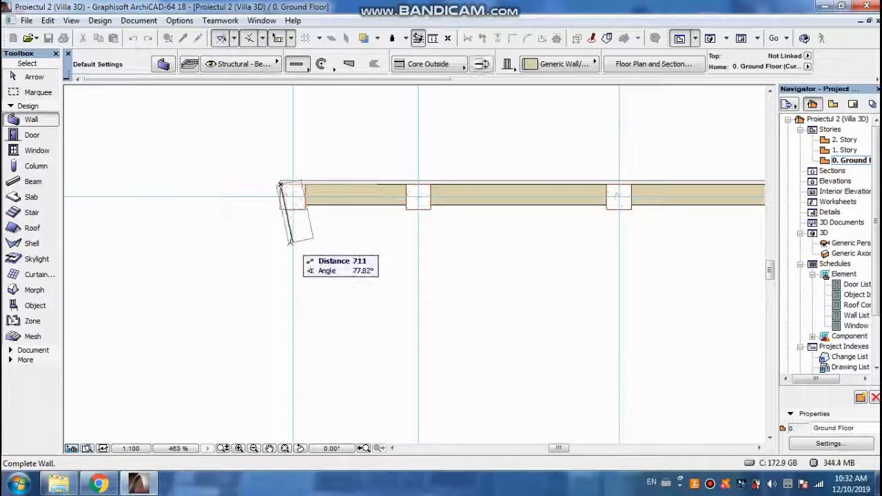
Step: Draw the exterior wall along axis 2 from axis E to axis D, about 3500 mm long
scroll(278, 309, "down", 5)
scroll(280, 327, "up", 2)
scroll(295, 317, "up", 2)
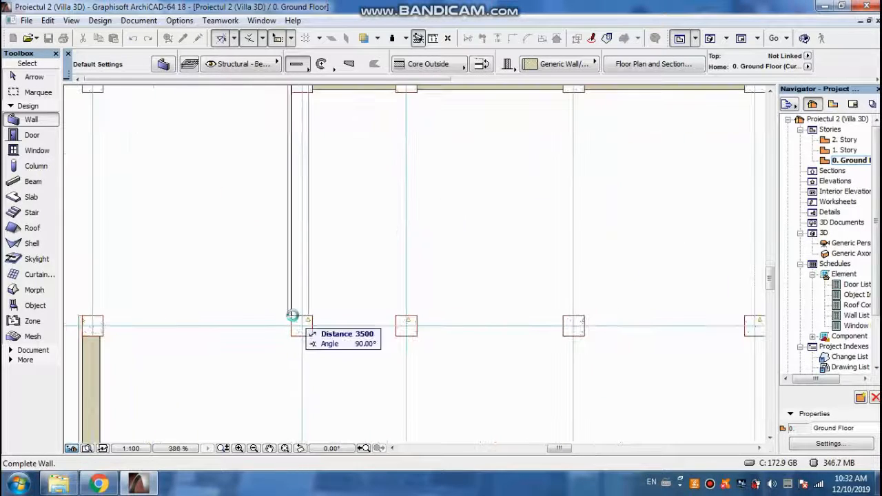
left_click(298, 317)
left_click(292, 313)
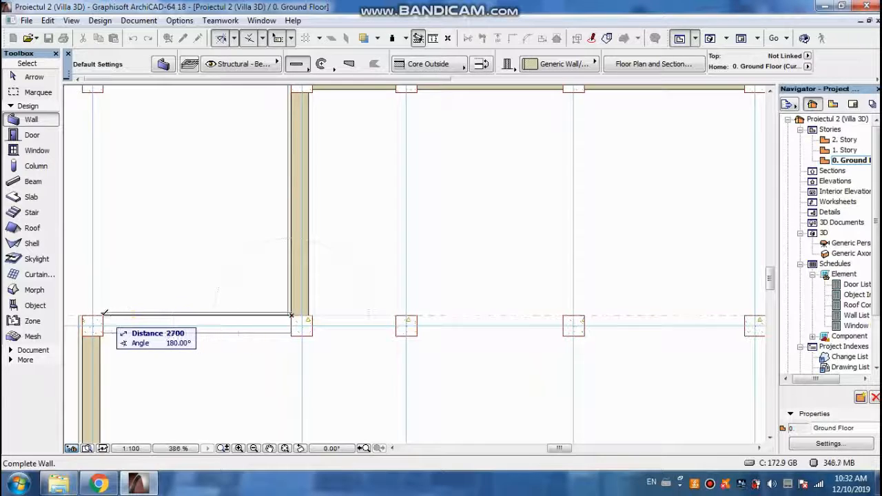
Step: Close the perimeter with a wall along axis D from axis 2 to the axis 1 wall, about 3050 mm long
scroll(80, 313, "up", 4)
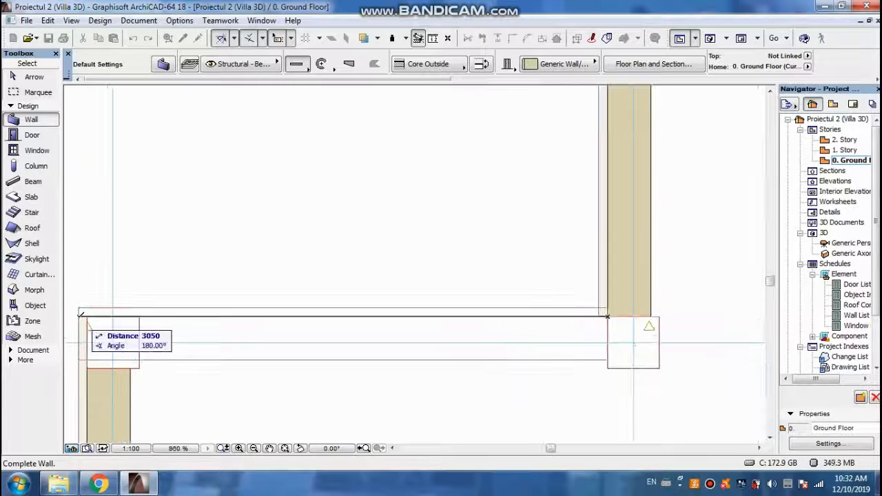
left_click(83, 315)
scroll(199, 229, "down", 2)
scroll(225, 235, "down", 5)
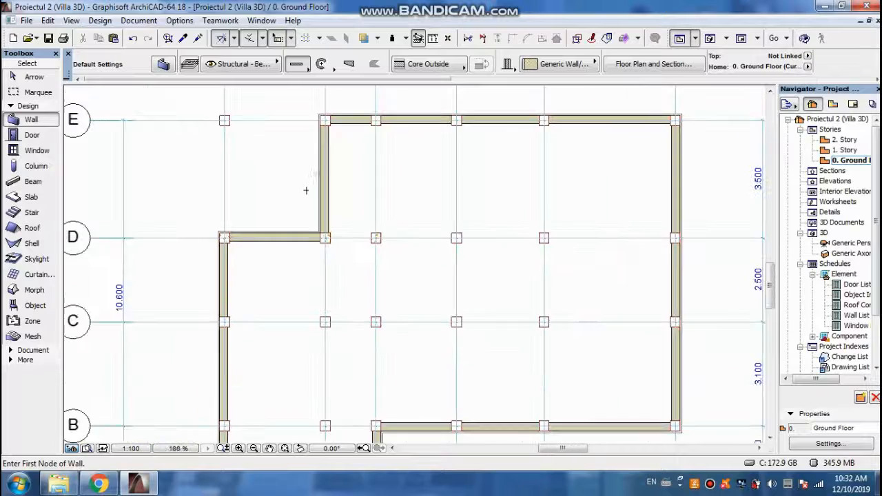
scroll(345, 284, "up", 2)
scroll(345, 283, "down", 2)
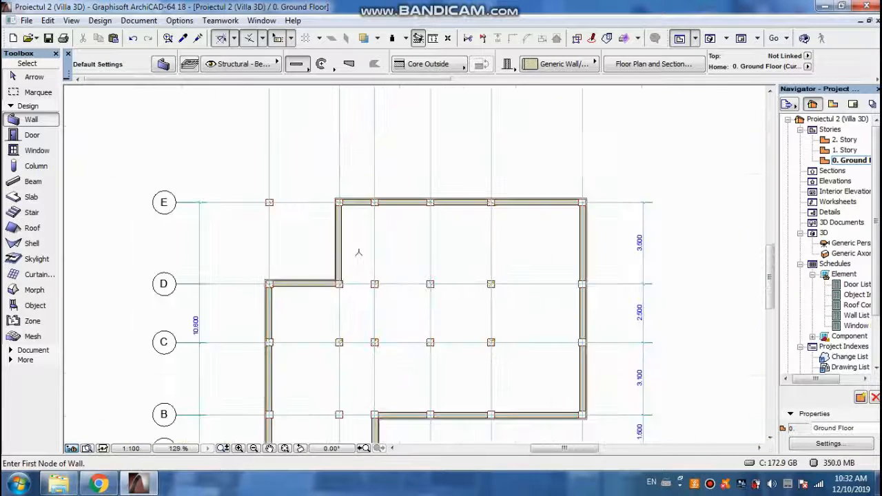
scroll(408, 338, "down", 1)
scroll(413, 389, "up", 1)
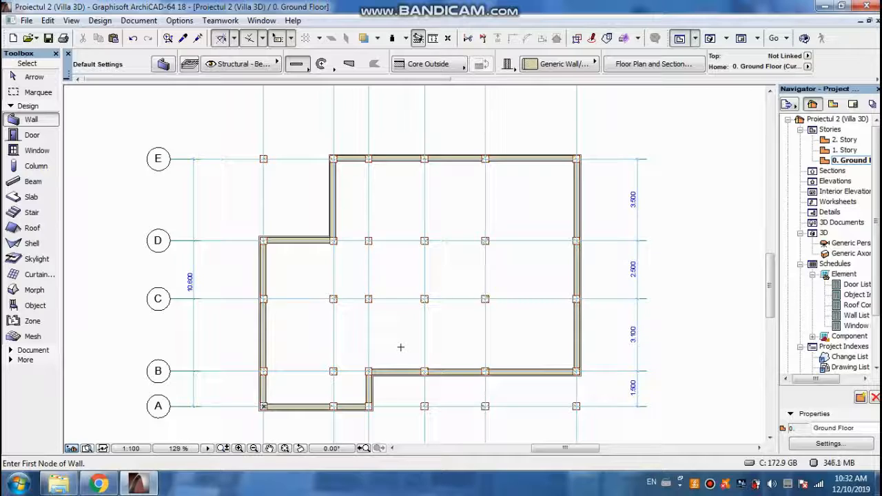
Step: Inspect the exterior walls in 3D, checking how their corners and surfaces meet the columns near axes D and E
key("F3")
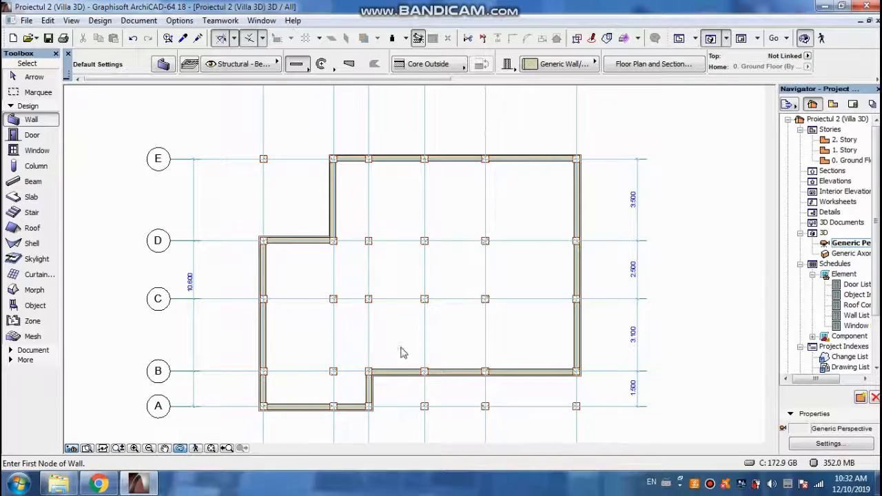
key("Escape")
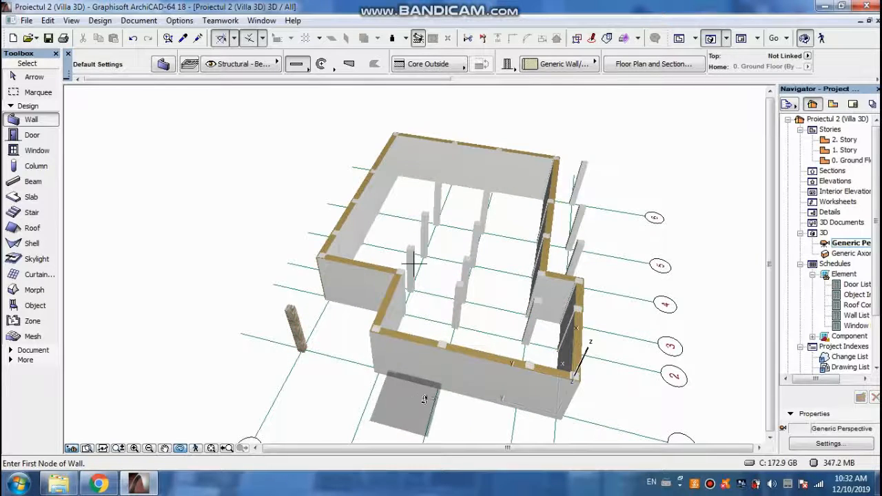
key("Escape")
scroll(445, 328, "up", 5)
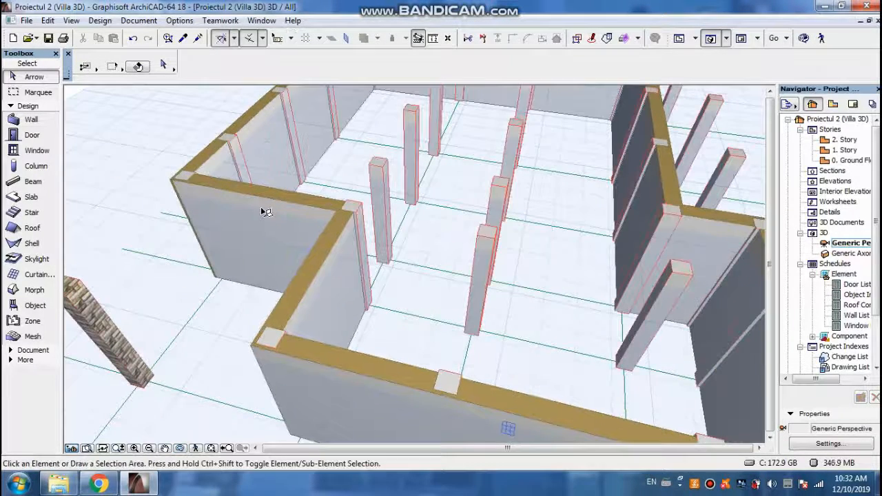
scroll(274, 170, "up", 2)
scroll(281, 165, "down", 5)
key("ctrl+a")
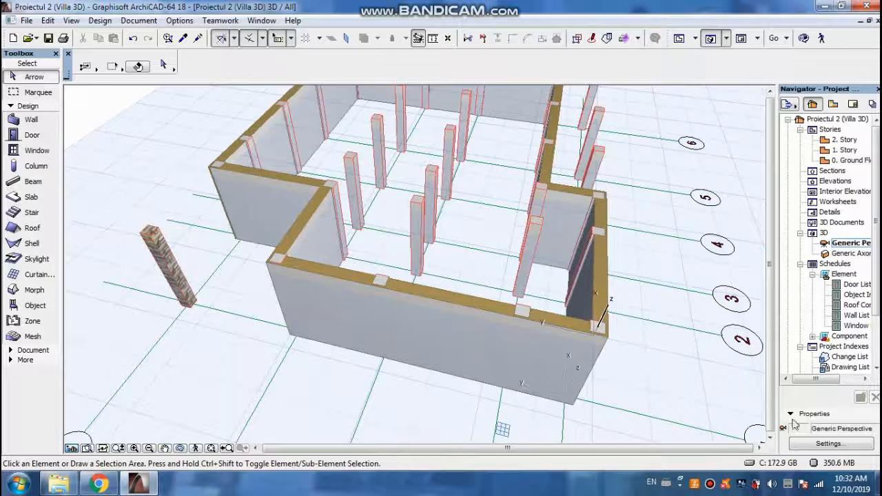
left_click(179, 448)
left_click_drag(358, 312, 399, 284)
scroll(399, 284, "up", 6)
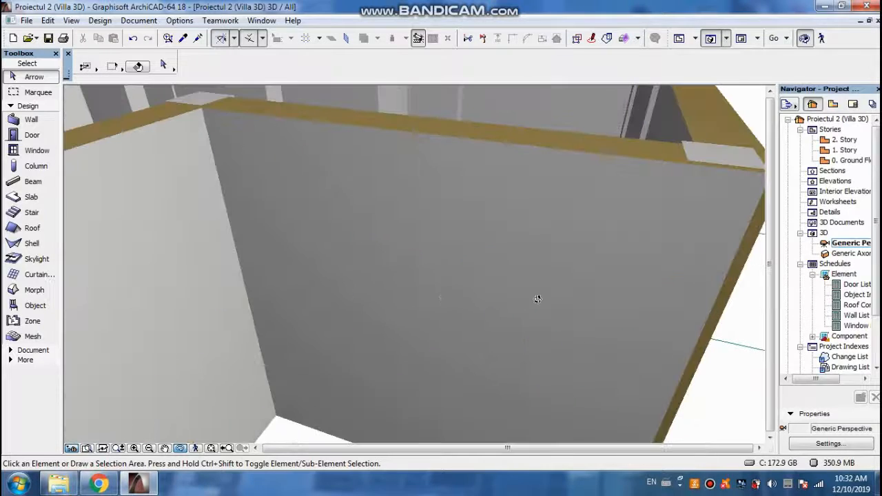
left_click_drag(485, 310, 673, 351)
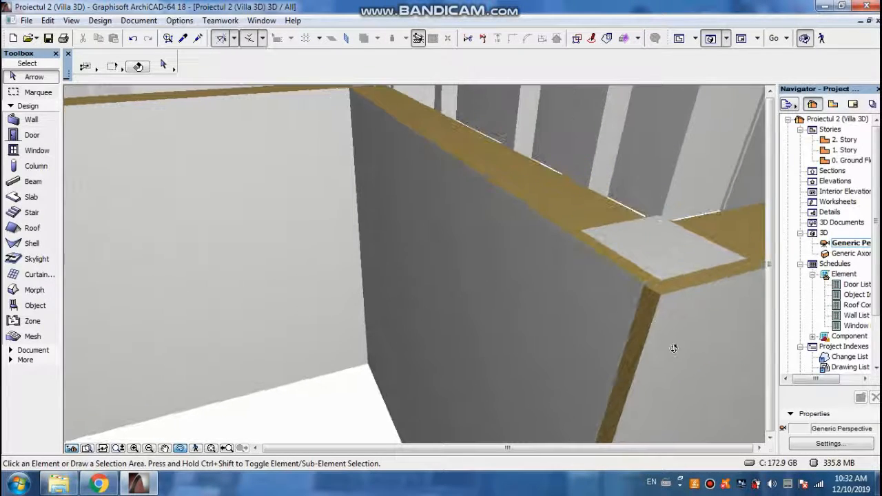
scroll(673, 349, "up", 3)
scroll(630, 226, "down", 8)
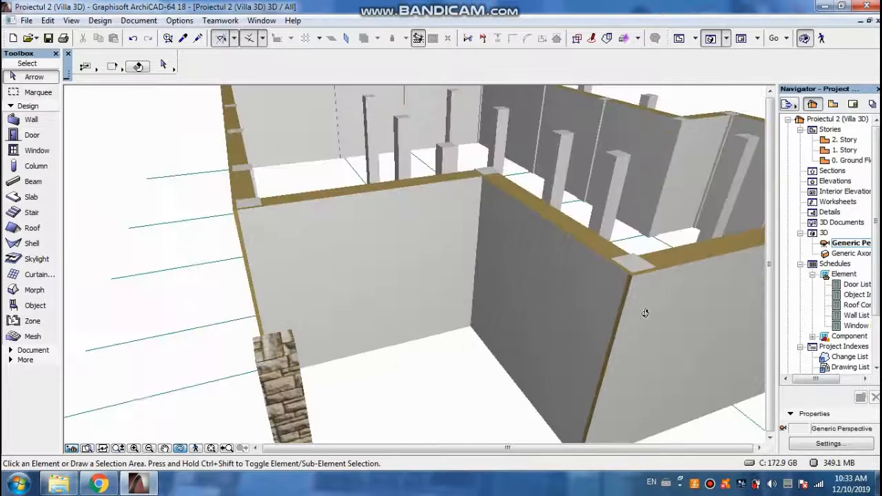
Step: Select the 11 structural grid axes, A to E and 1 to 6, in 3D and remove them from the view
left_click_drag(518, 279, 359, 298)
scroll(359, 298, "down", 3)
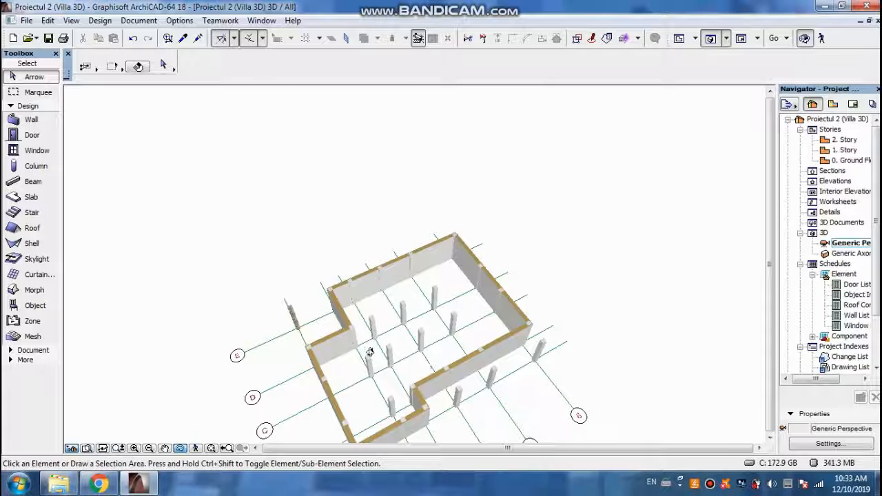
scroll(335, 344, "up", 3)
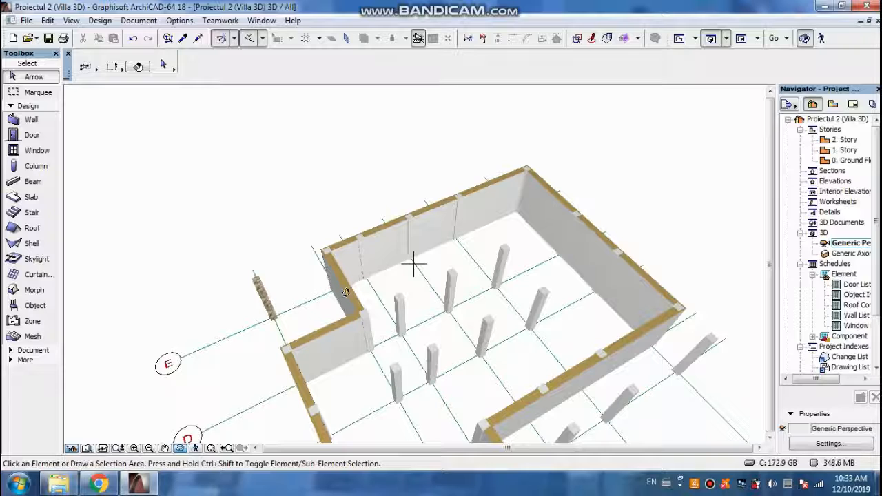
scroll(345, 292, "up", 1)
key("Escape")
scroll(315, 222, "down", 5)
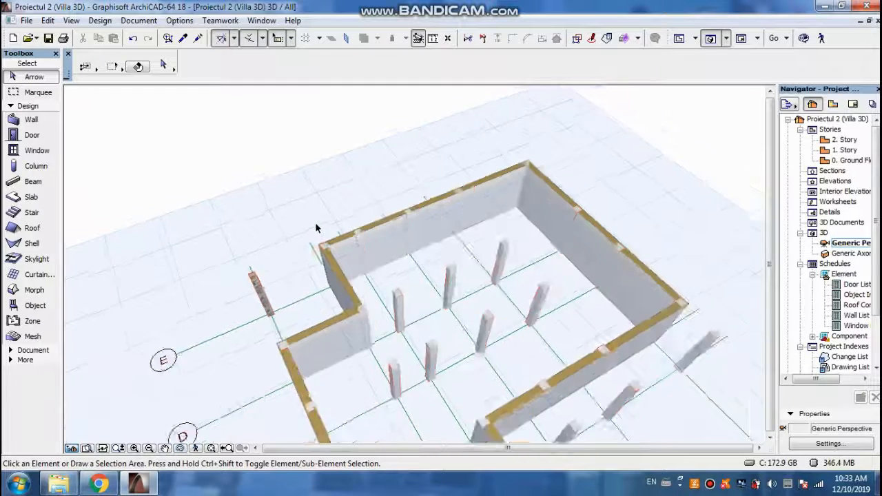
mouse_move(337, 435)
left_mouse_down()
mouse_move(210, 295)
mouse_move(262, 356)
left_mouse_up()
left_click(263, 356)
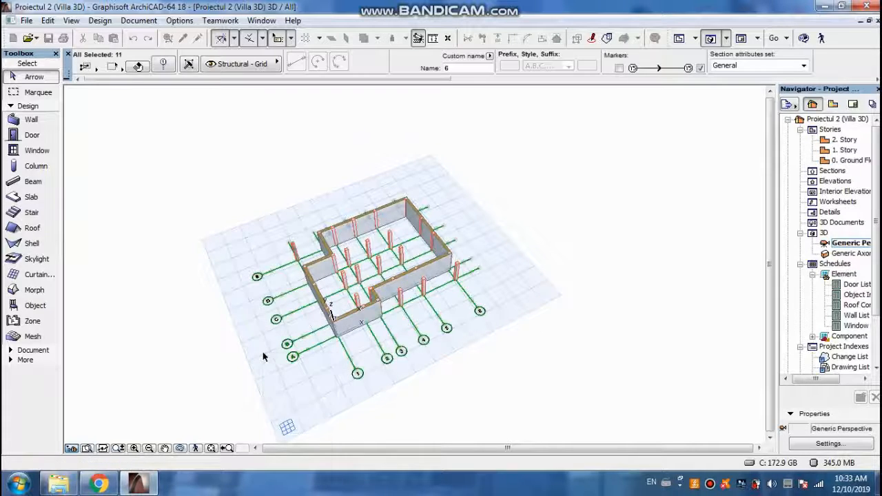
key("Delete")
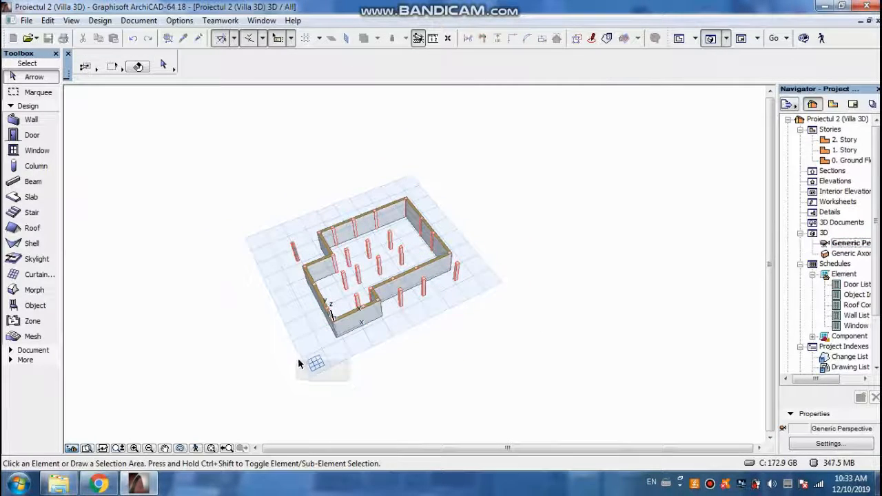
left_click(339, 366)
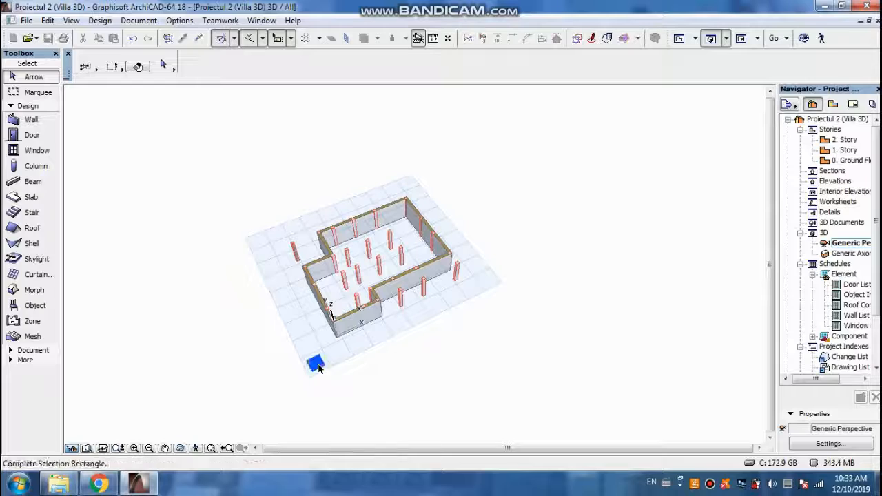
key("Escape")
Step: Select all eight exterior walls in 3D and link their three override surfaces so every side uses Stucco - White Rough
scroll(364, 265, "up", 5)
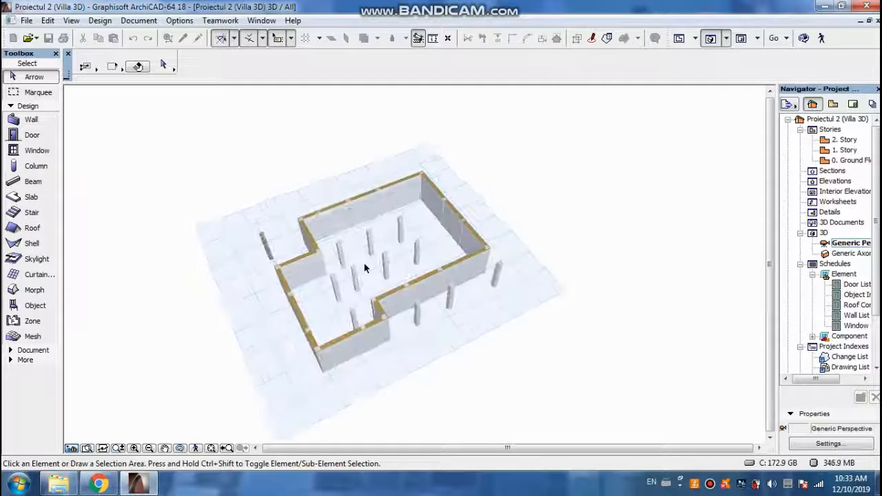
scroll(281, 269, "up", 5)
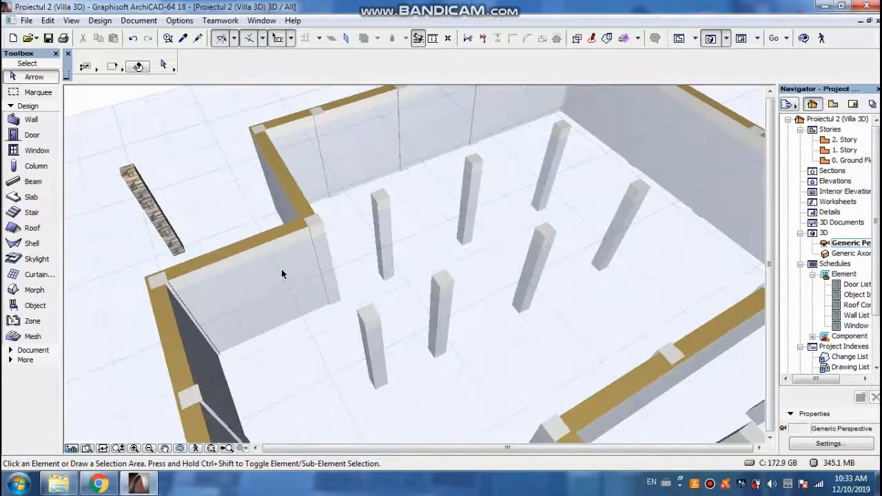
left_click(242, 258)
middle_click_drag(242, 258, 277, 208, "shift")
key("Escape")
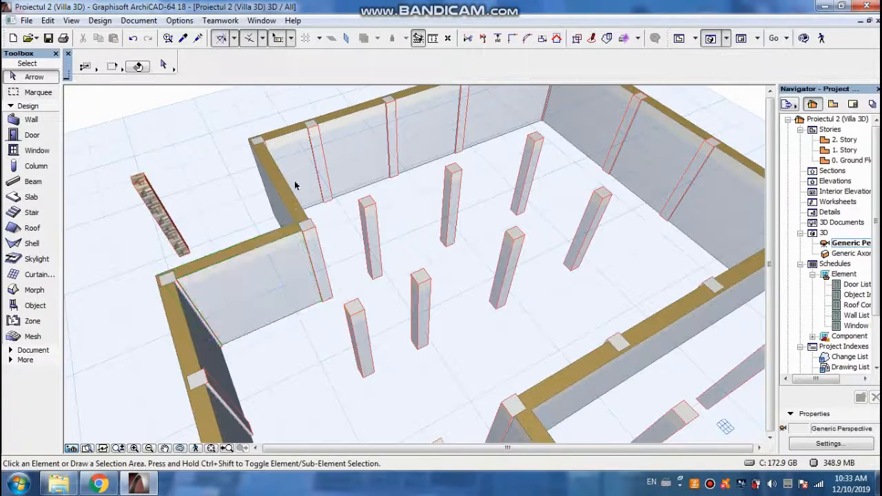
left_click(241, 268)
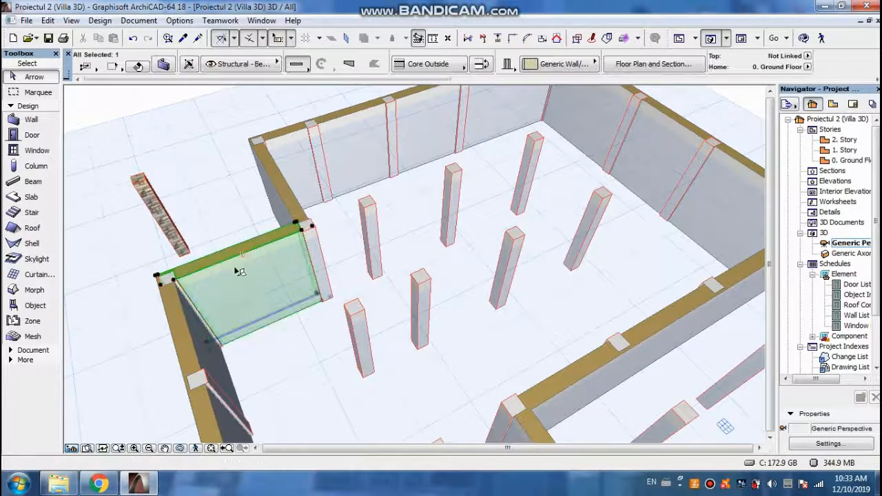
left_click(191, 340)
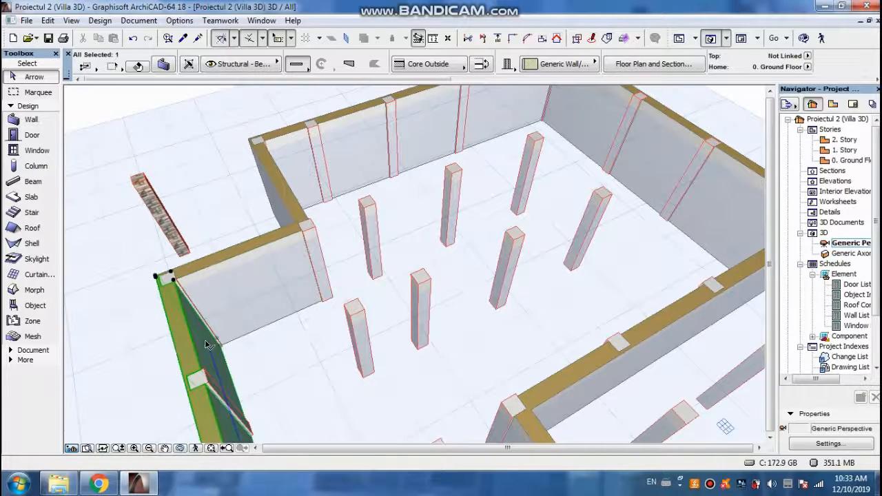
left_click(251, 258, "shift")
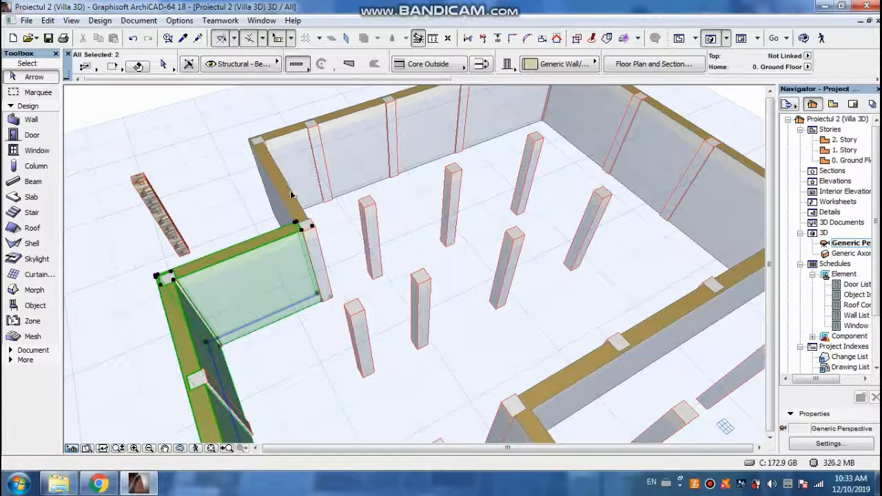
left_click(291, 195, "shift")
left_click(295, 138, "shift")
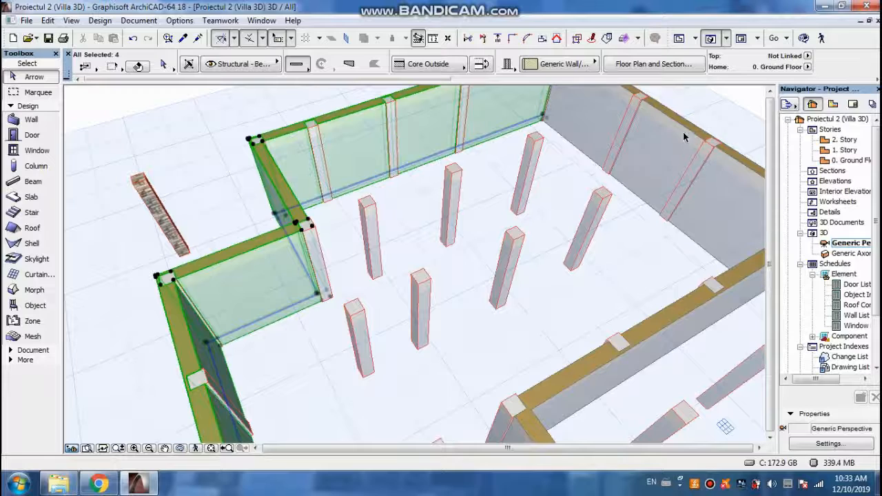
left_click(700, 225, "shift")
left_click(665, 344, "shift")
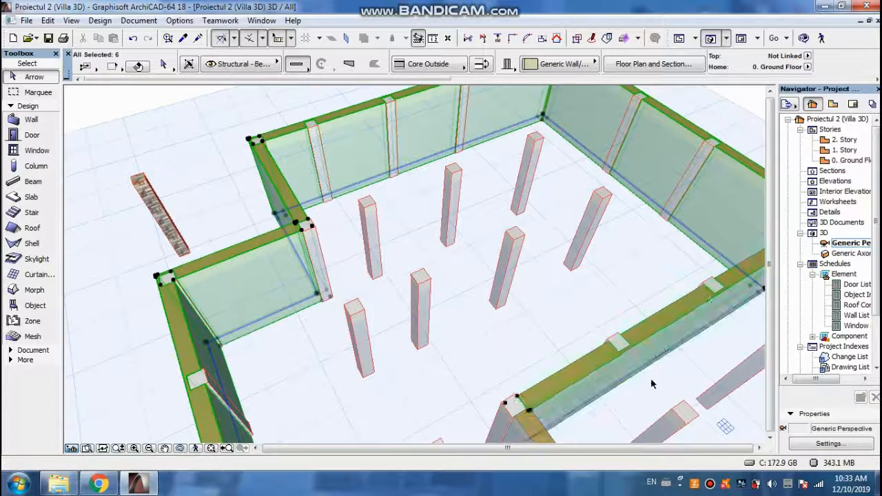
scroll(501, 262, "down", 4)
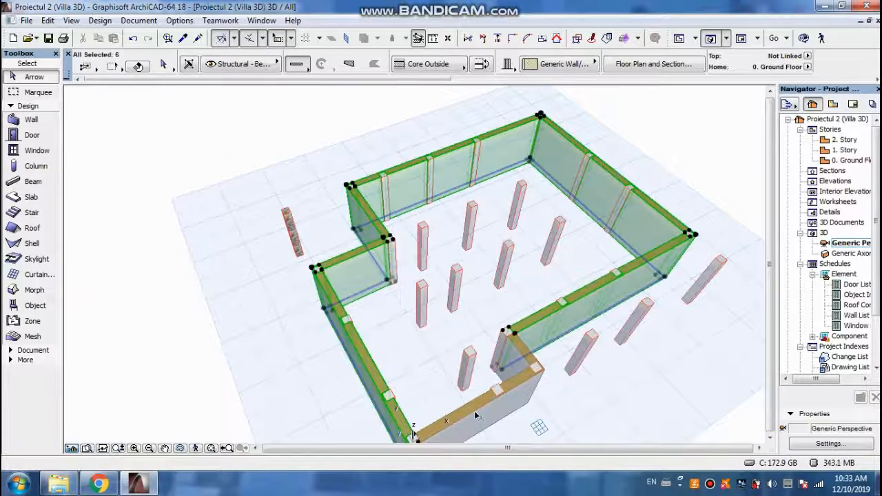
left_click(506, 387, "shift")
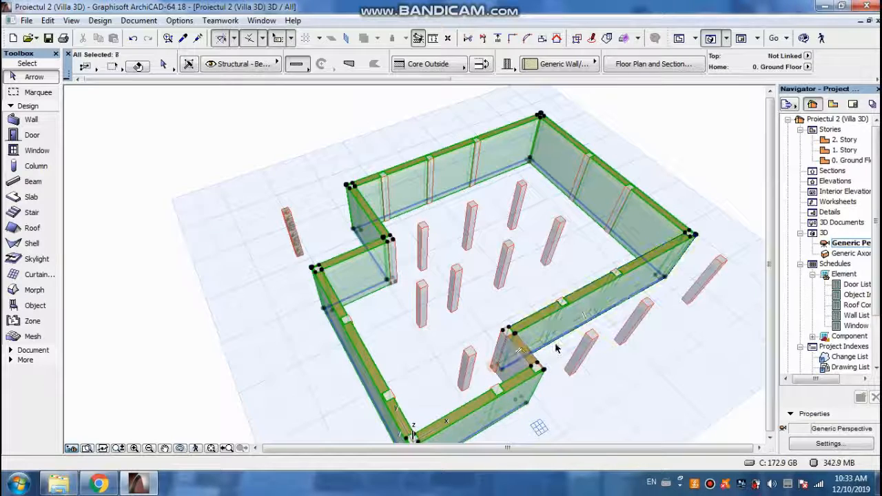
left_click(527, 355, "shift")
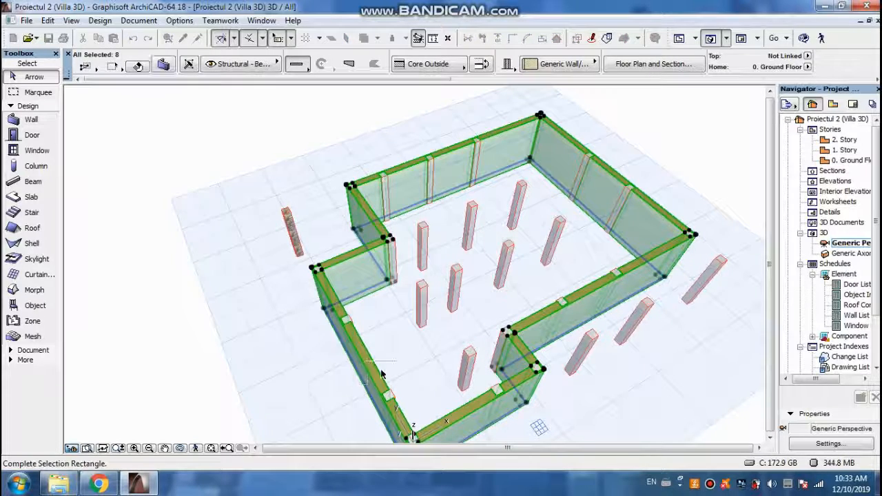
right_click(374, 374)
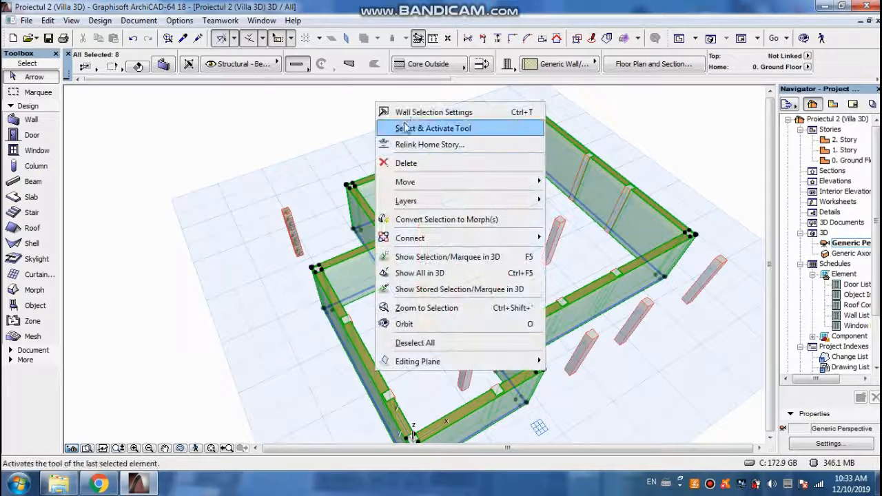
left_click(413, 112)
left_click(487, 134)
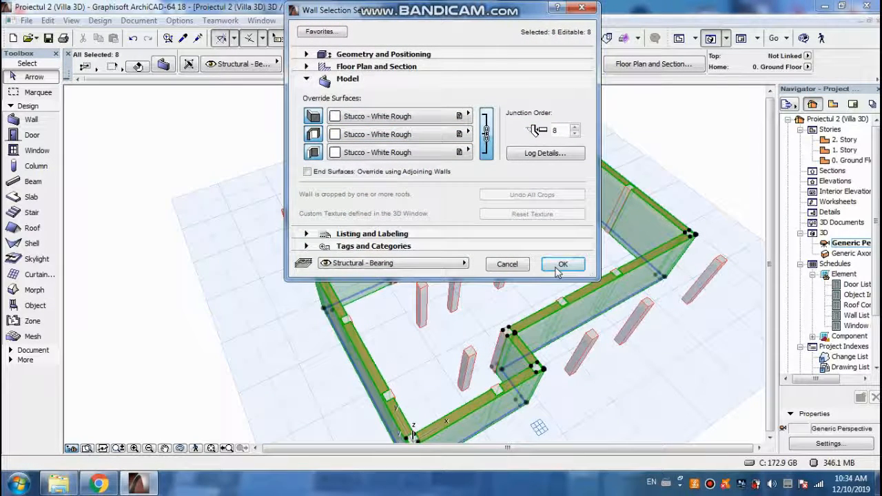
left_click(561, 265)
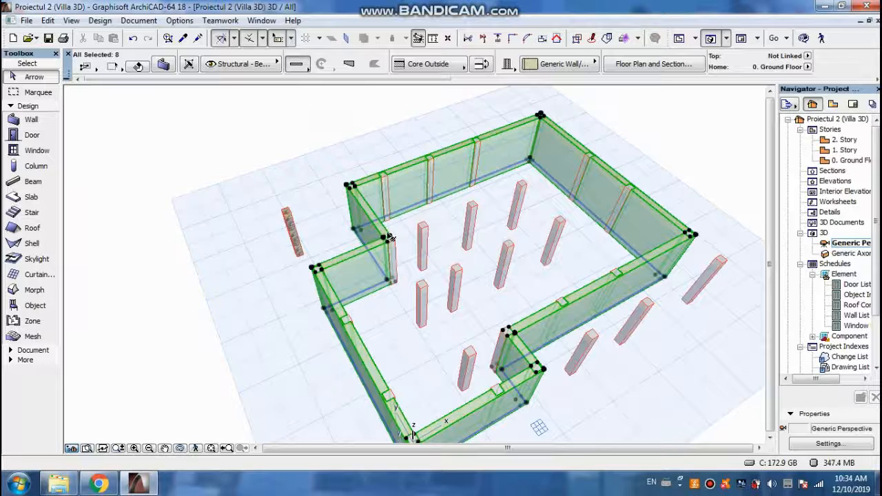
left_click(405, 217)
Step: Delete the six surplus columns: those on axis 2 at axes A, B and C, and those on axis A at axes 4, 5 and 6
scroll(354, 219, "up", 5)
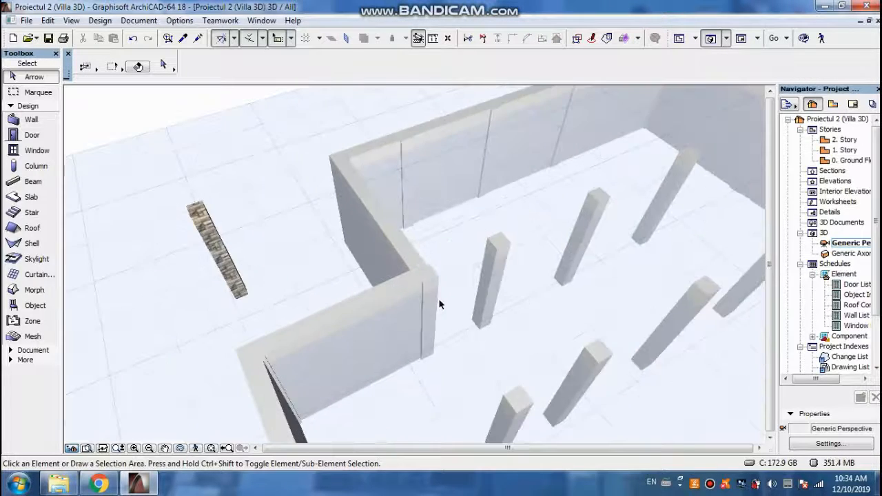
scroll(429, 168, "down", 8)
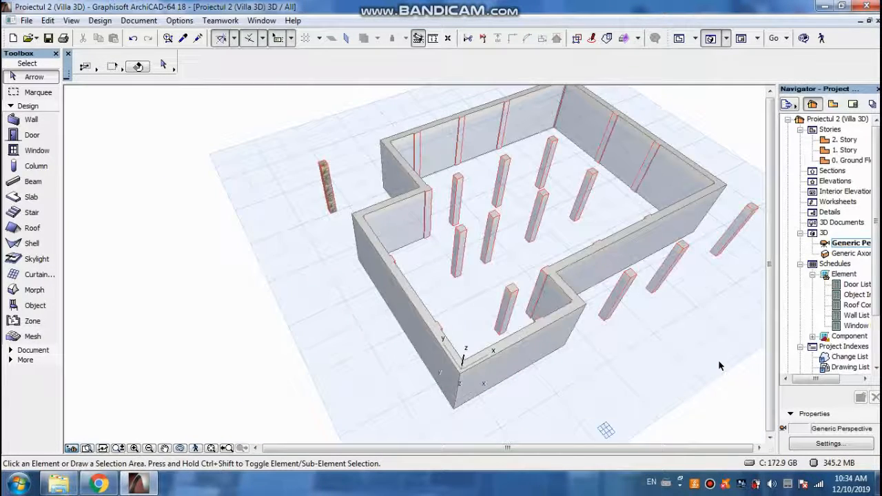
key("shift+o")
left_click_drag(324, 319, 634, 412)
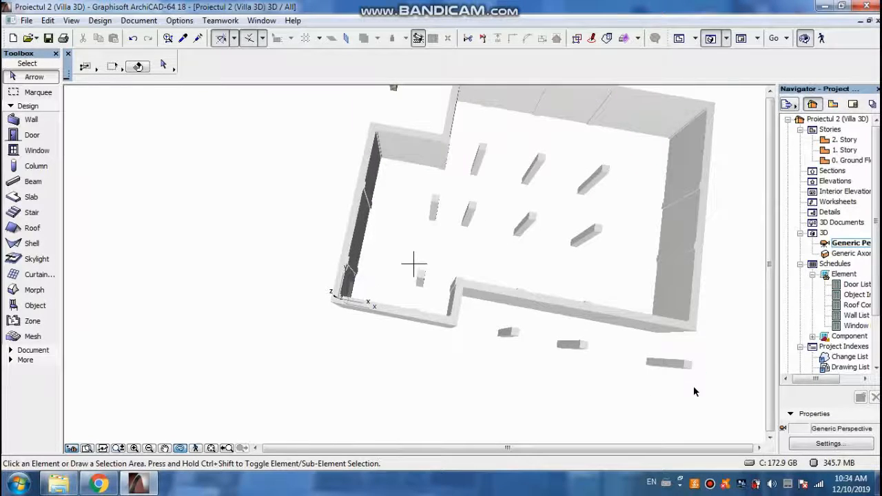
left_click_drag(696, 396, 526, 341)
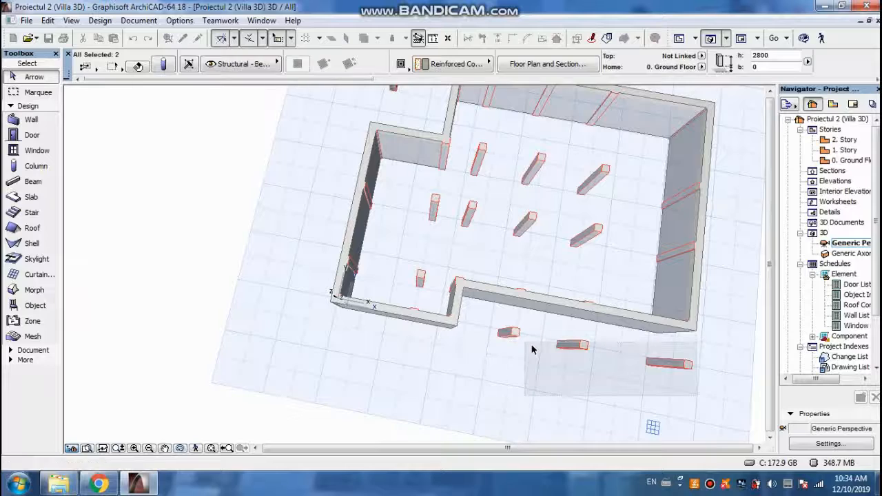
left_click(511, 334, "shift")
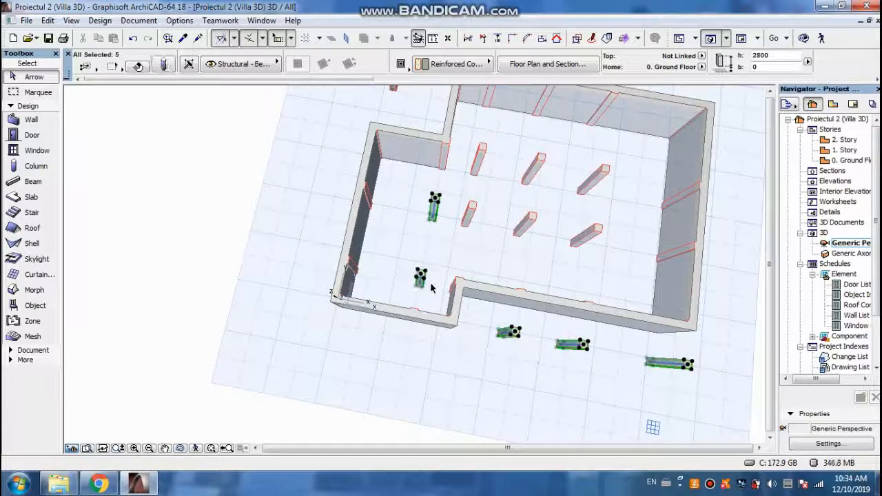
scroll(417, 314, "up", 3)
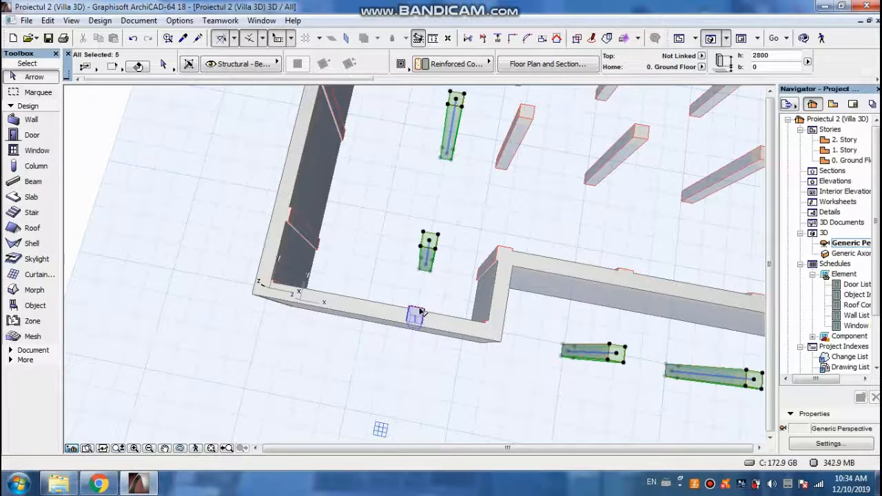
key("Delete")
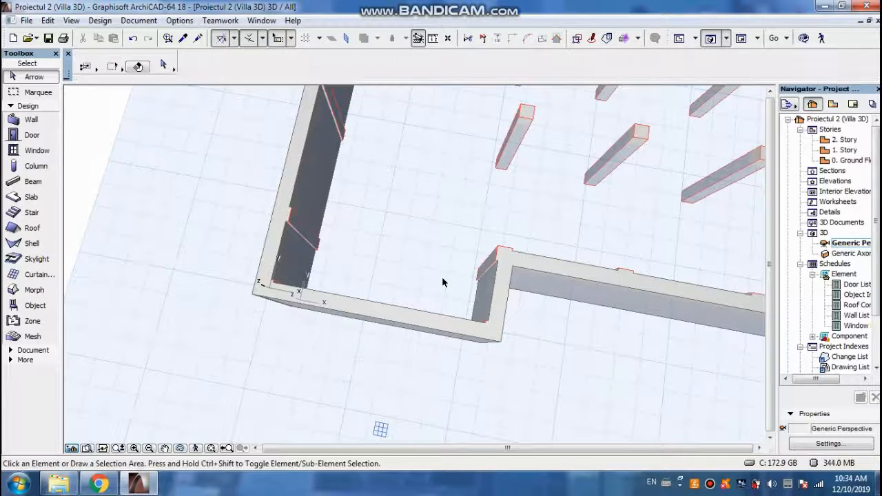
Step: Show the ground floor plan and check the room and partition layout in the reference PDF in Chrome, returning to ArchiCAD
scroll(425, 269, "down", 3)
key("F2")
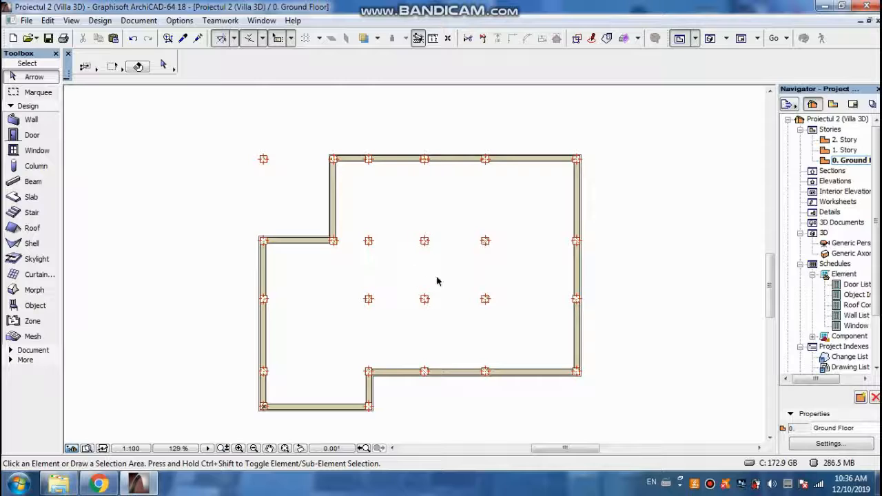
left_click(98, 483)
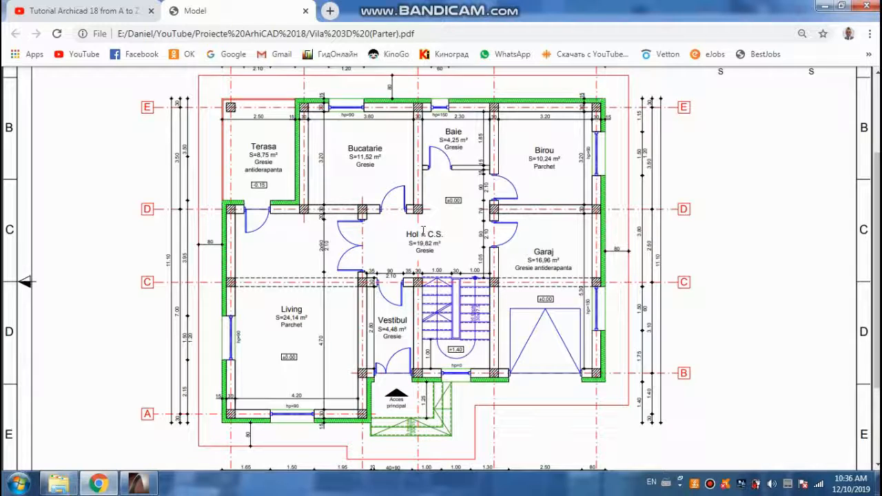
left_click(144, 486)
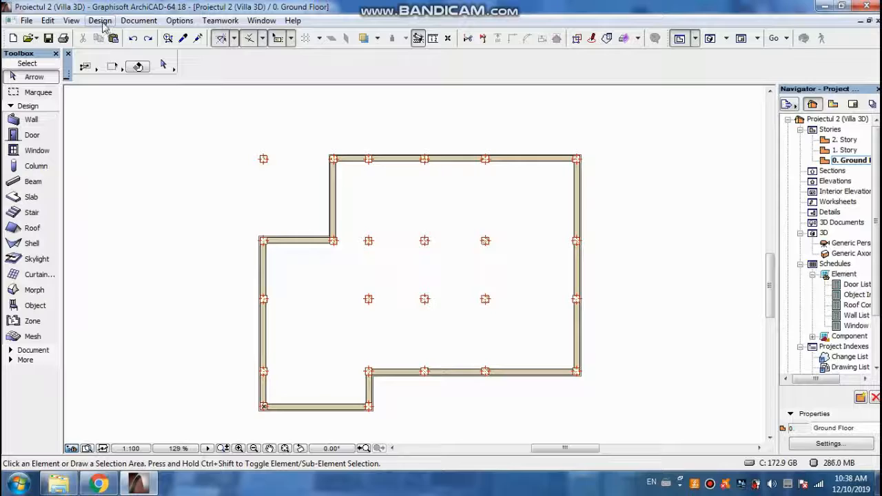
Step: Check the default wall settings for structure, thickness, height and the Stucco - White Rough surfaces, and accept them for the interior walls
left_click(31, 119)
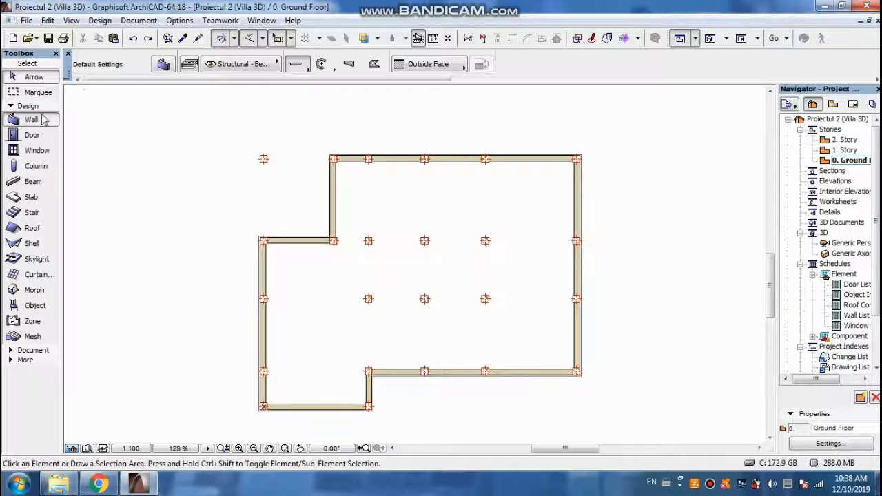
left_click(163, 64)
left_click(379, 55)
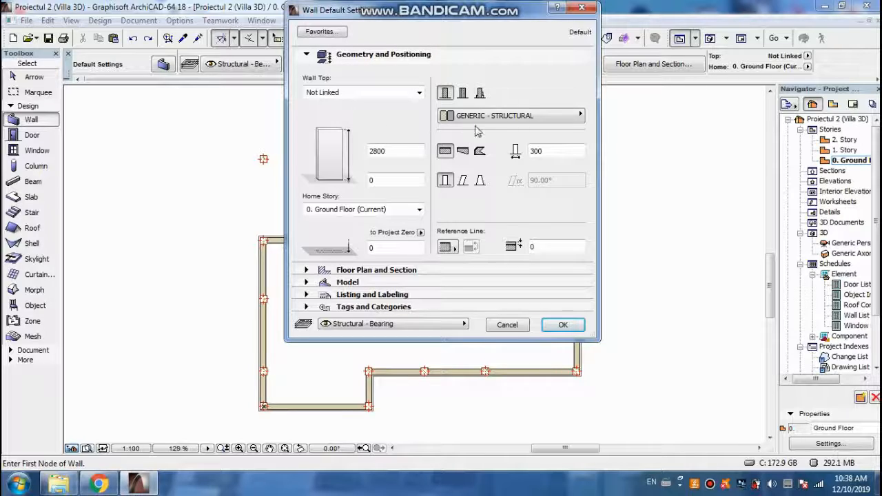
double_click(543, 150)
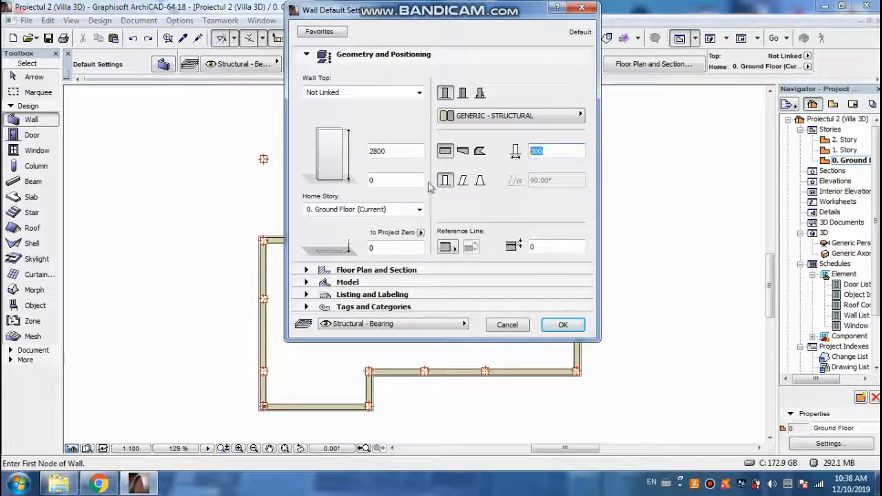
double_click(383, 151)
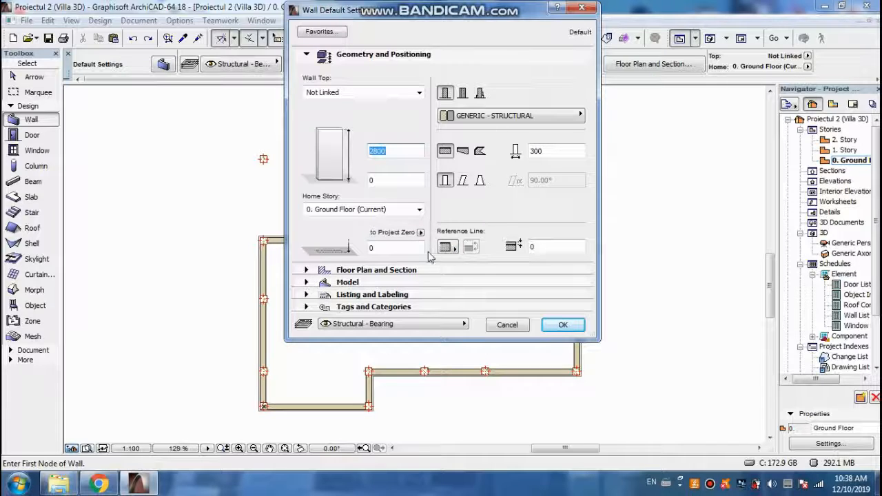
left_click(324, 295)
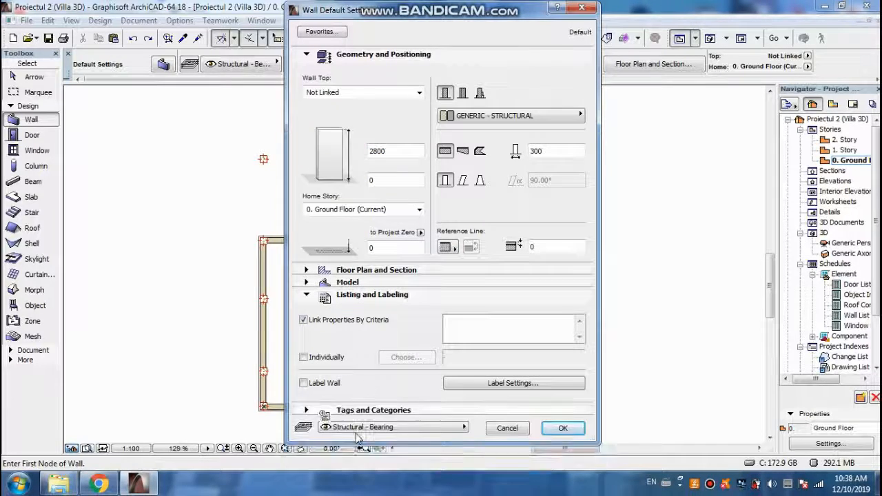
left_click(369, 411)
left_click_drag(578, 363, 579, 408)
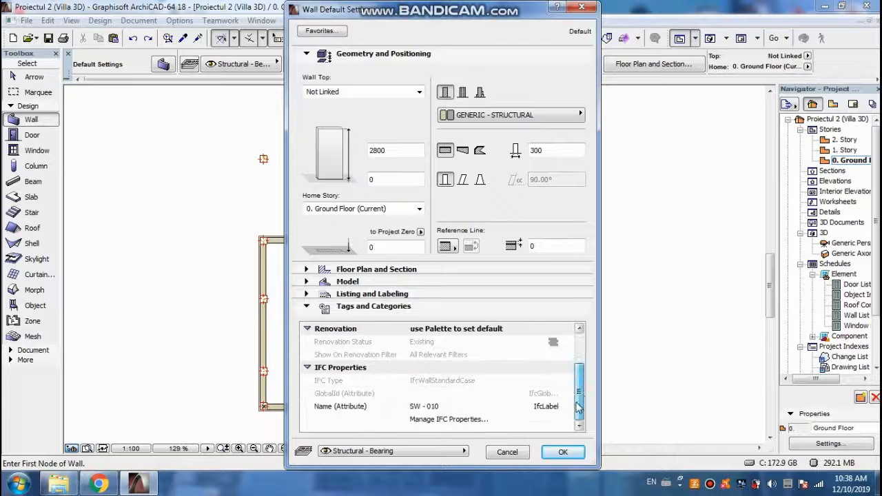
left_click(356, 293)
left_click(354, 283)
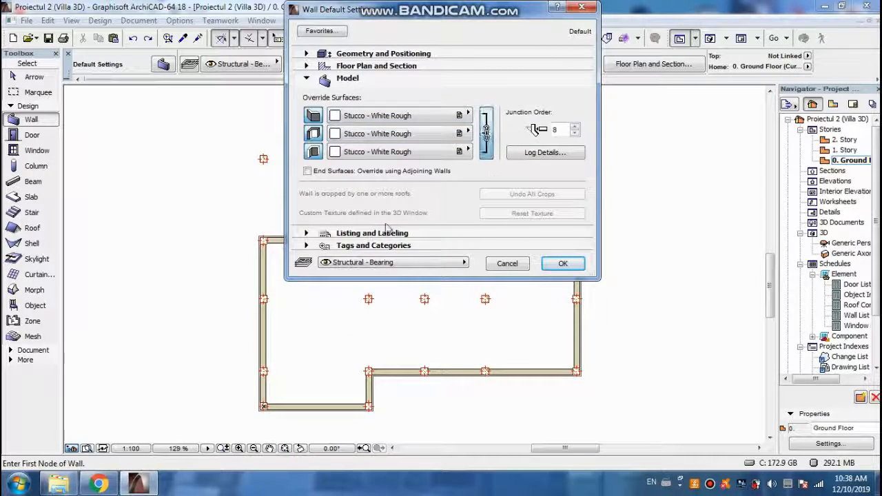
left_click(562, 264)
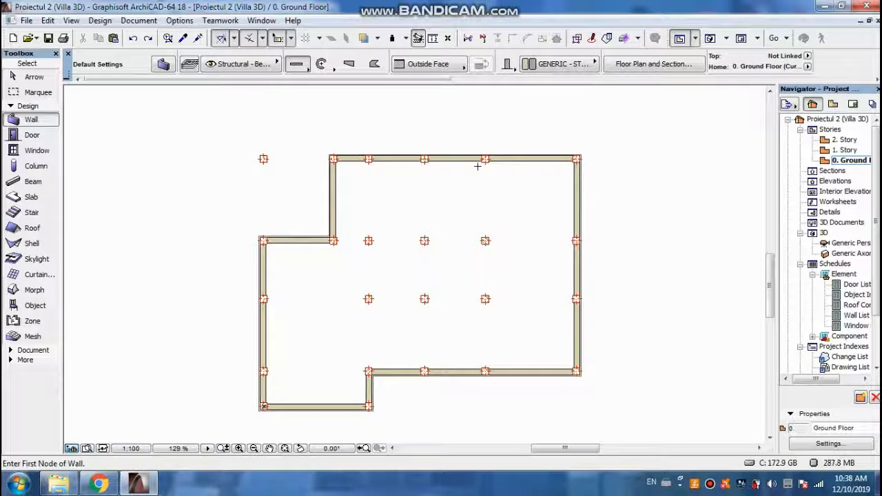
Step: After consulting the reference PDF in Chrome, draw an 8800 mm interior wall in ArchiCAD along axis 5 from axis E to axis B
scroll(477, 166, "up", 2)
key("alt+Tab")
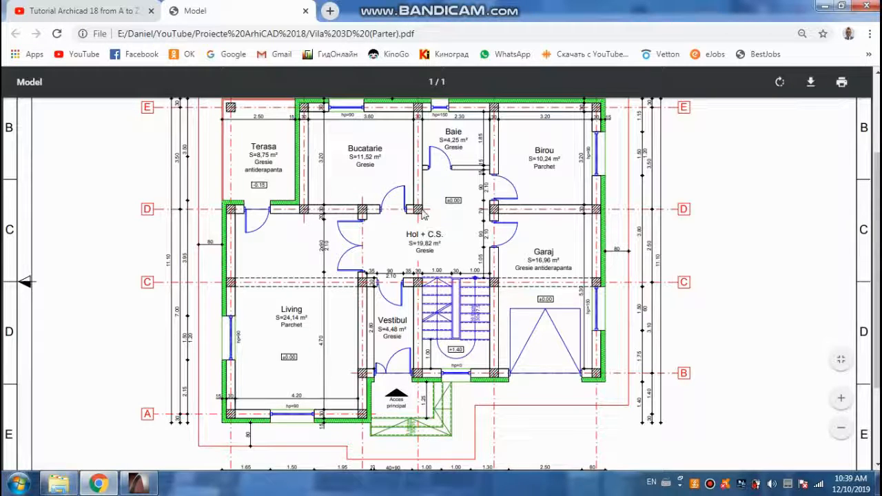
left_click(138, 484)
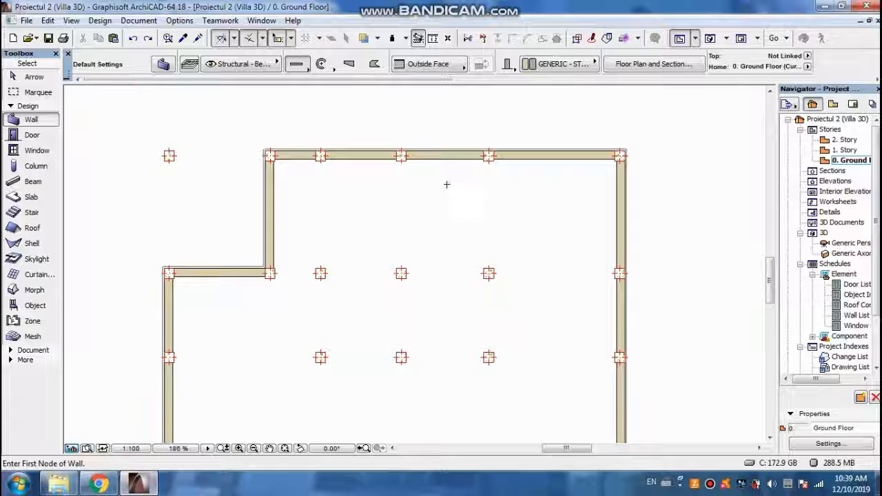
left_click(488, 156)
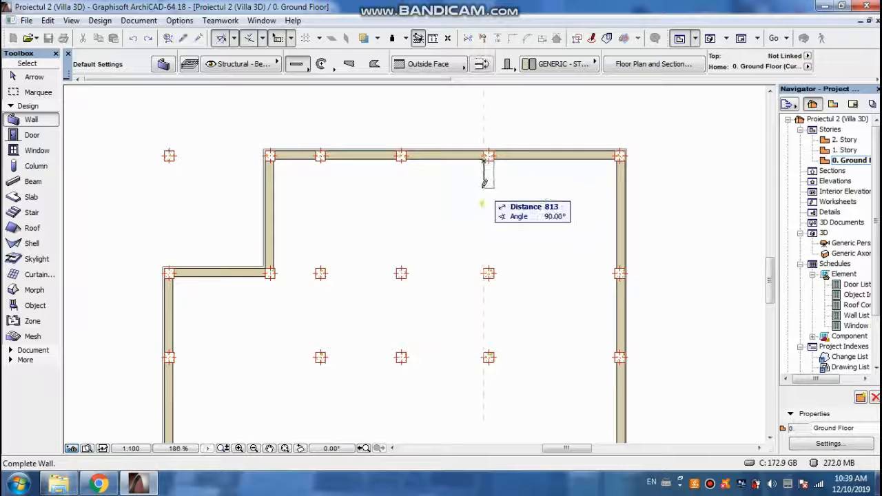
scroll(487, 364, "down", 3)
scroll(492, 378, "up", 4)
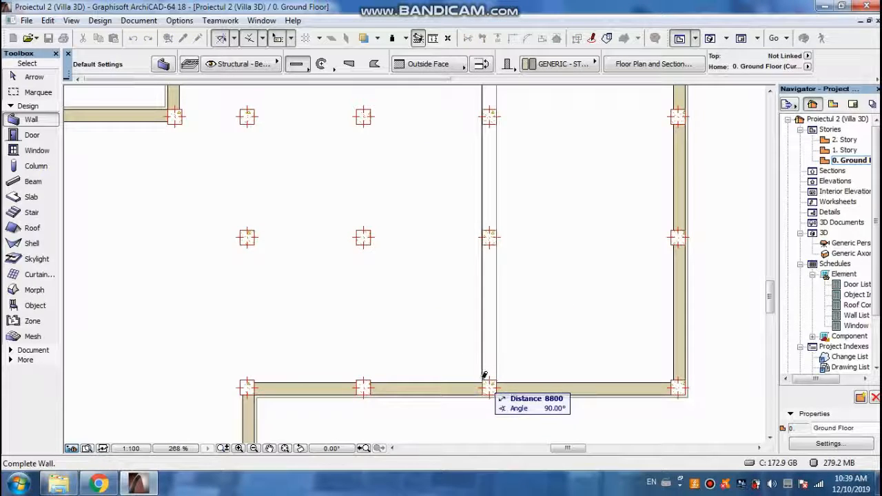
left_click(487, 377)
scroll(516, 306, "down", 2)
scroll(576, 200, "up", 1)
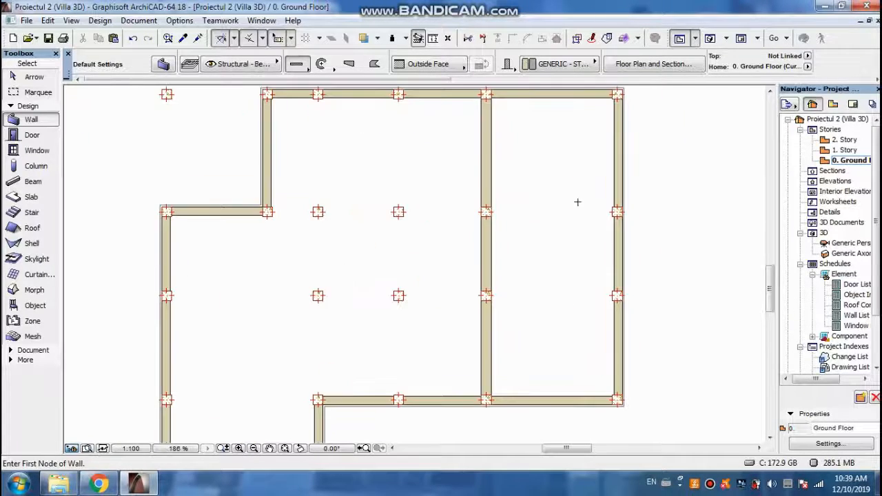
Step: Draw an interior wall along axis D between the columns on axes 6 and 5
scroll(618, 207, "up", 2)
left_click(616, 214)
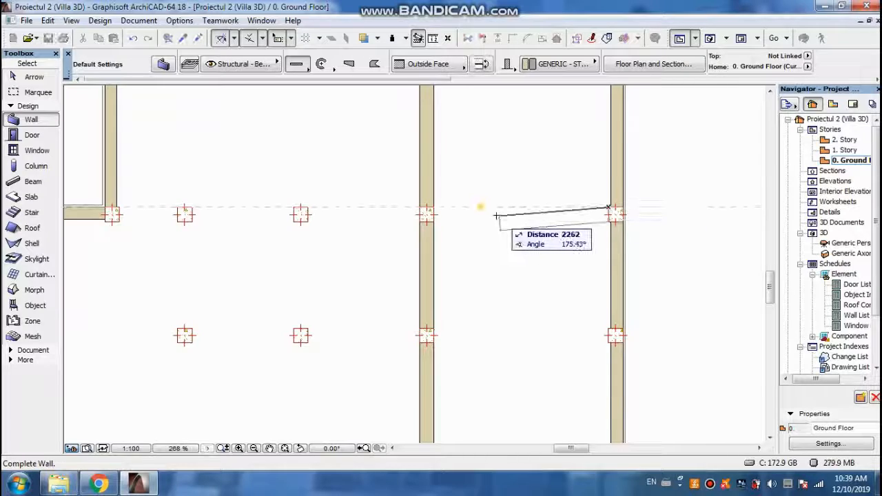
left_click(435, 206)
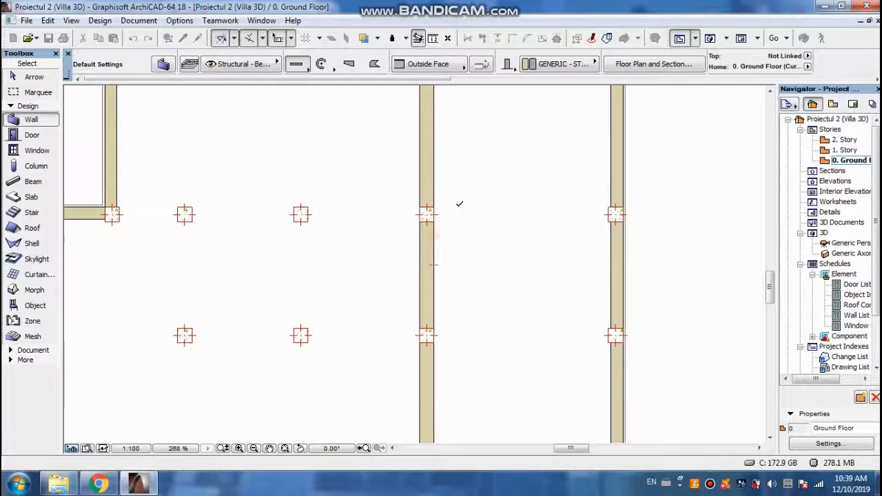
Step: Draw an interior wall along axis 4 from the column on axis E to the column on axis D
left_click(300, 214)
scroll(299, 213, "down", 3)
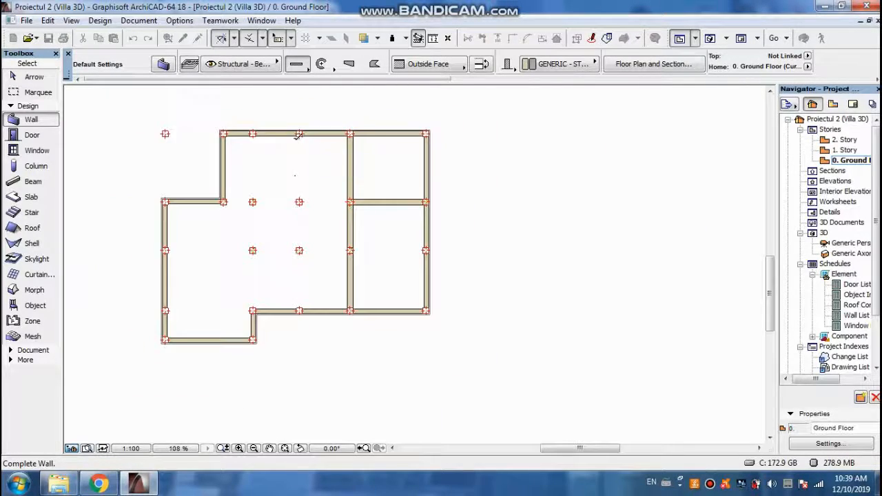
scroll(299, 138, "up", 4)
left_click(292, 129)
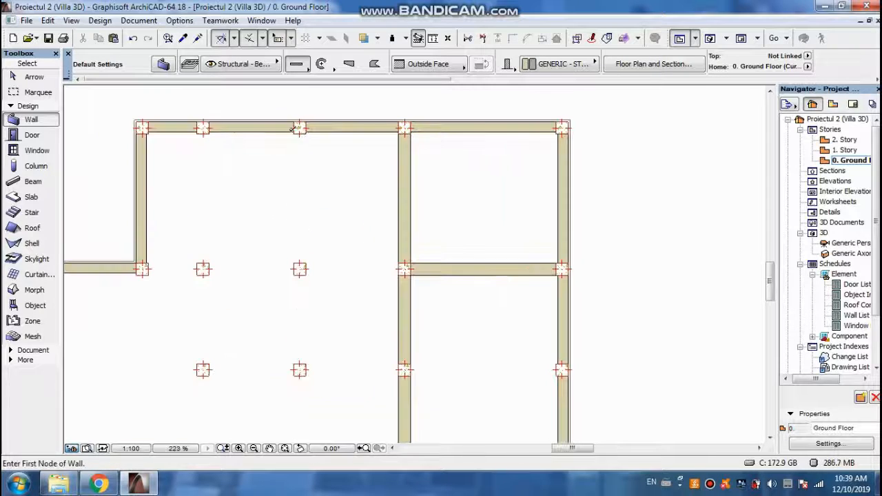
left_click(296, 130)
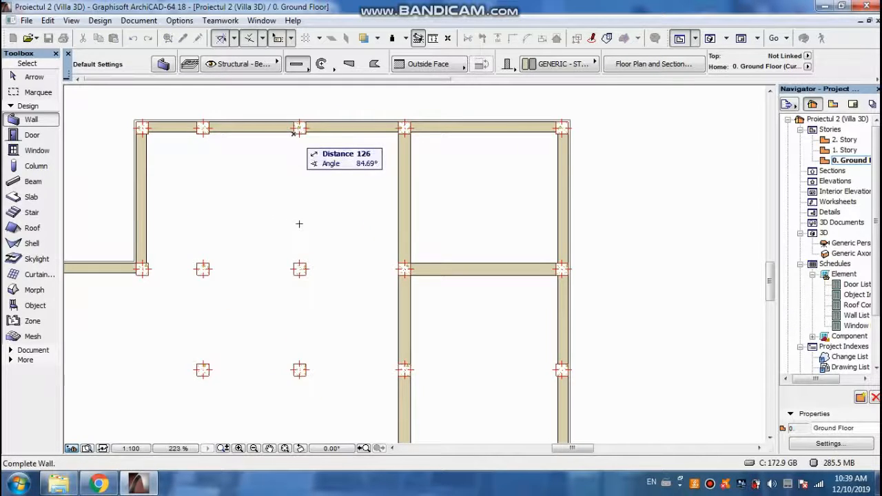
left_click(296, 260)
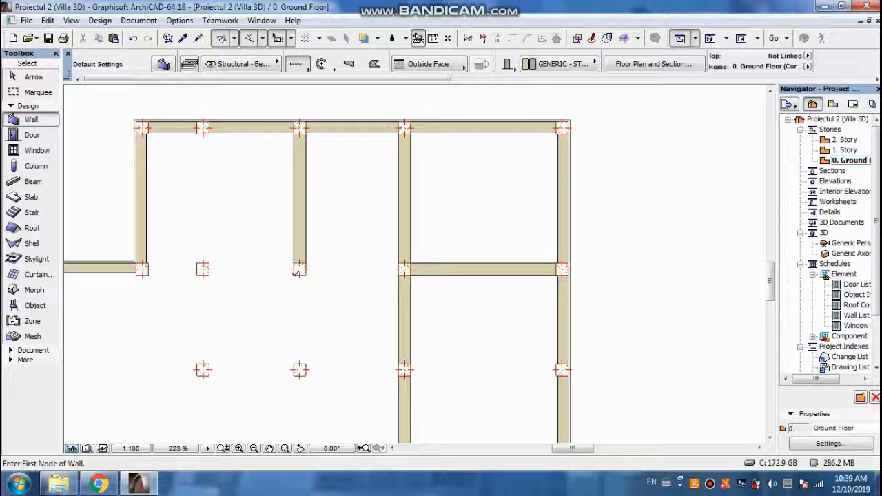
Step: Draw an interior wall along axis D from the column on axis 4 to the exterior wall corner on axis 2
left_click(297, 272)
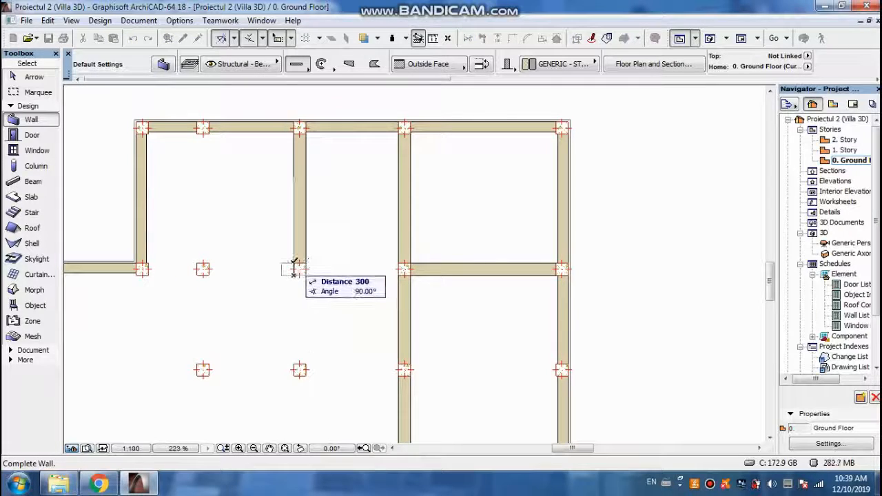
key("Escape")
left_click(296, 266)
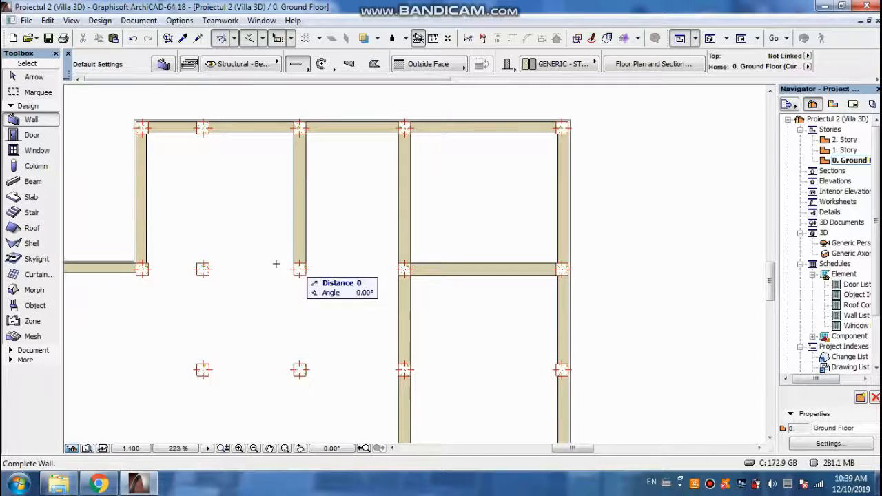
left_click(142, 268)
Step: Draw interior walls along axis 3 between axes D and B, and along axis 4 between axes C and B
scroll(320, 191, "down", 3)
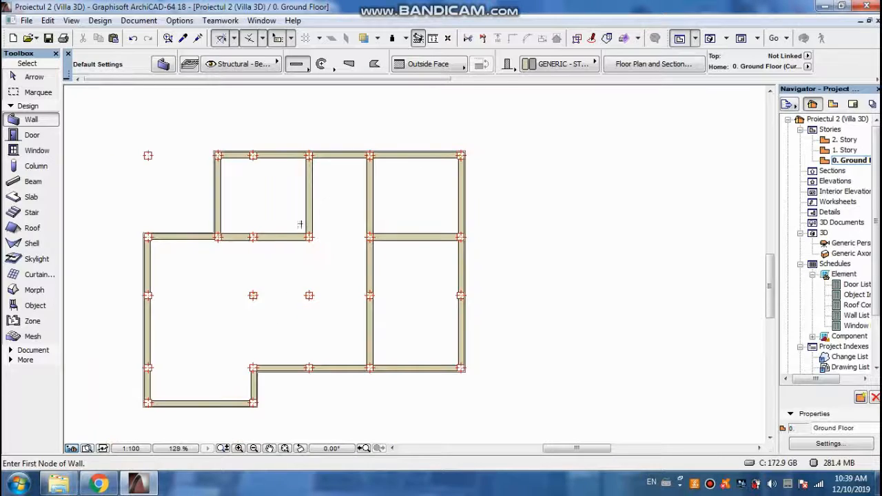
scroll(252, 248, "up", 4)
left_click(254, 222)
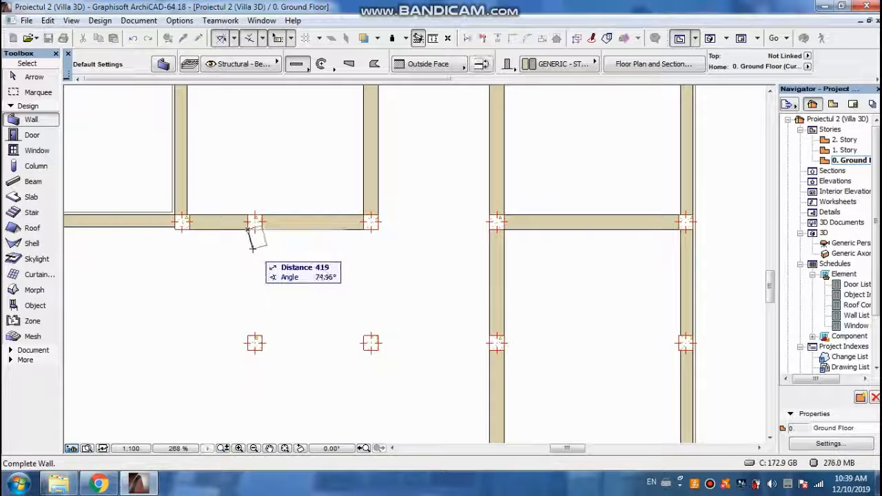
key("Escape")
left_click(253, 223)
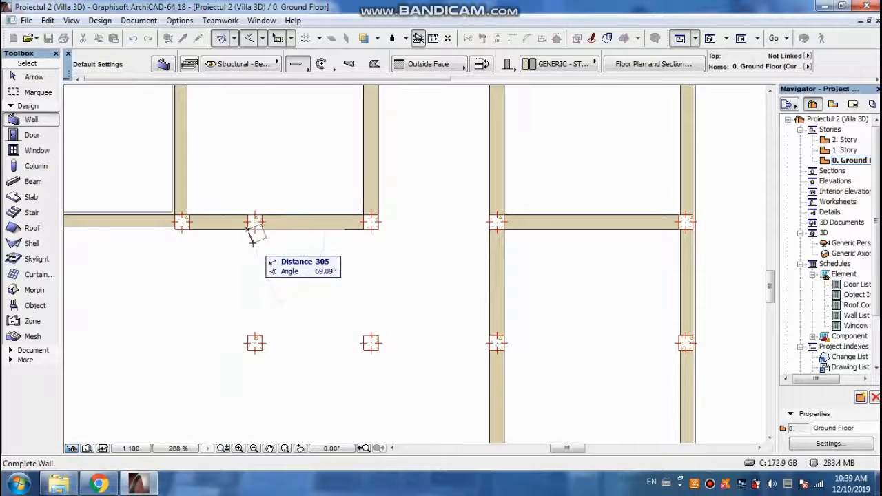
scroll(253, 237, "down", 3)
scroll(250, 417, "up", 3)
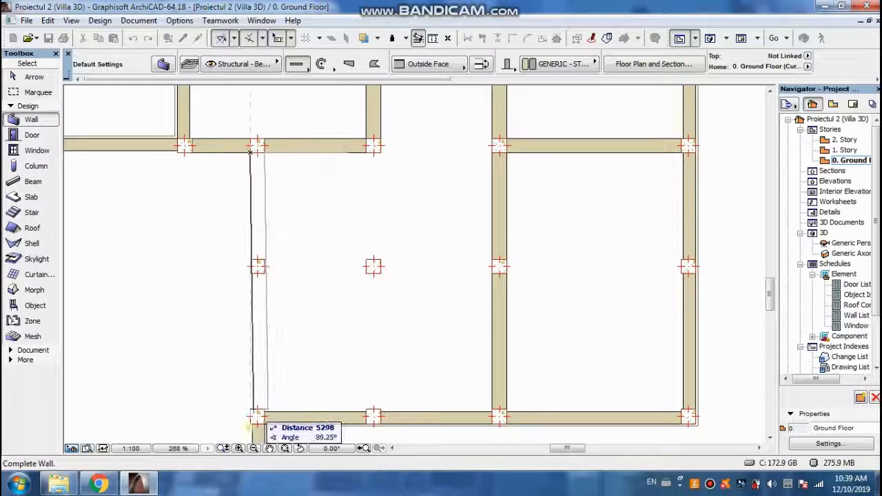
left_click(251, 418)
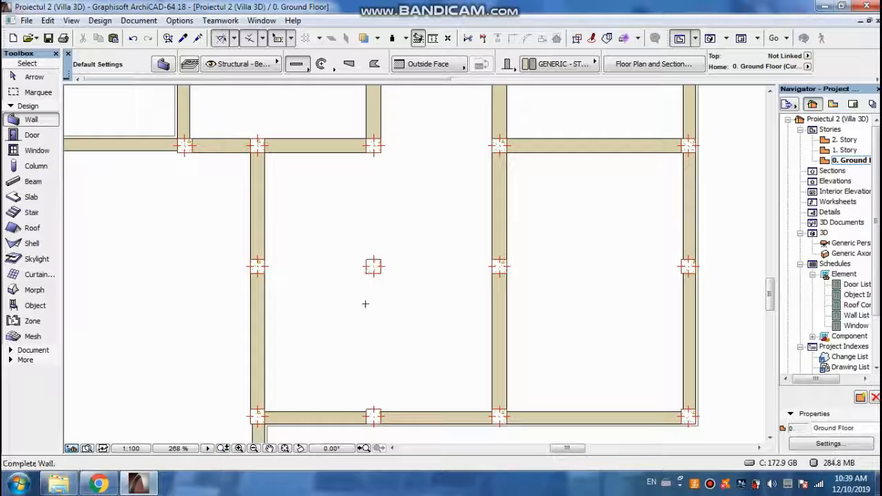
left_click(373, 417)
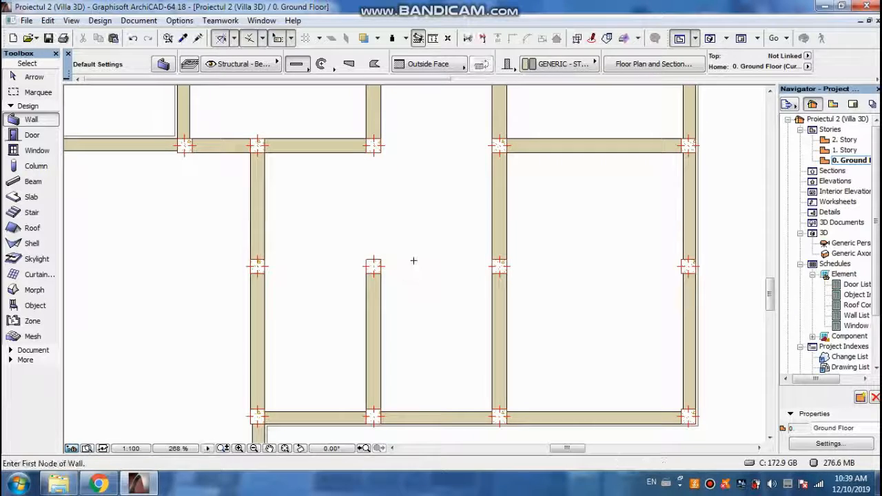
scroll(412, 248, "down", 2)
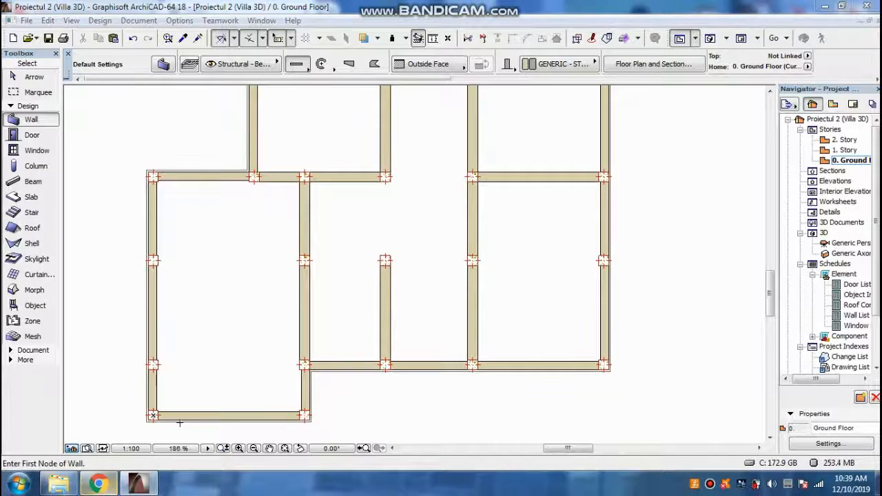
Step: Compare the drawn interior walls with the room layout in the reference PDF in Chrome, returning to the ArchiCAD plan
left_click(99, 485)
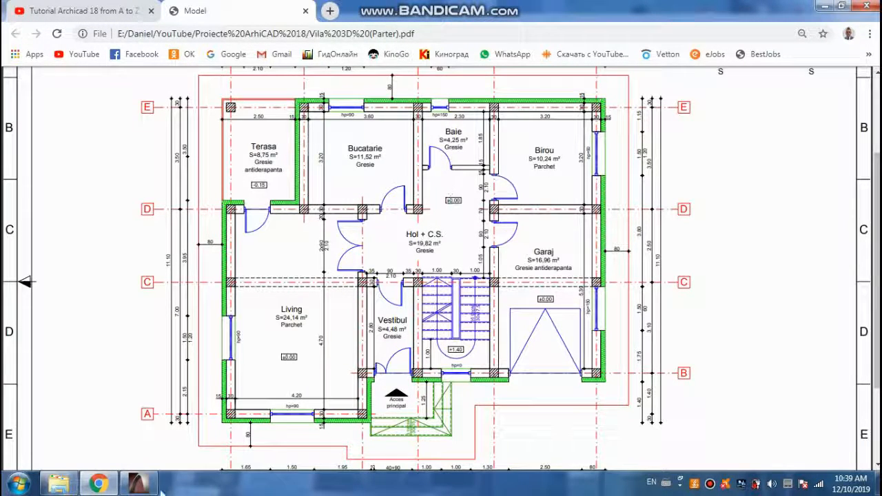
left_click(139, 485)
scroll(390, 256, "down", 2)
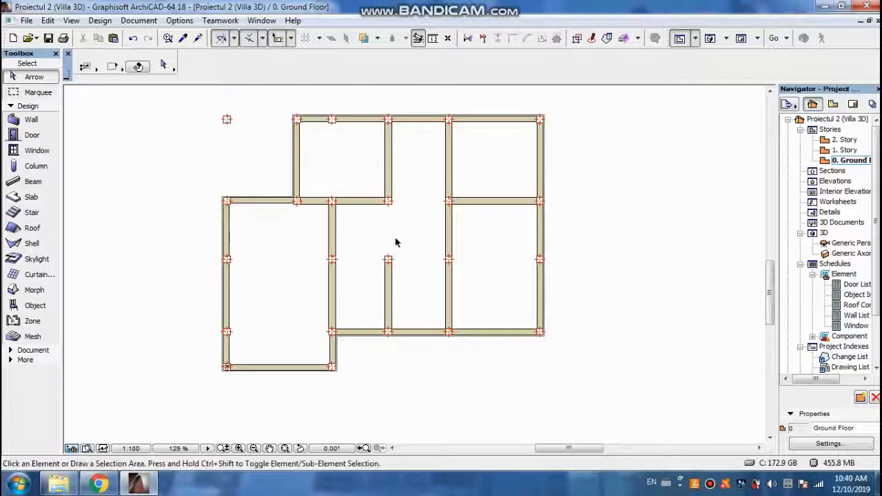
Step: Inspect the exterior and interior walls in 3D from several sides and return to the ground floor plan
key("F3")
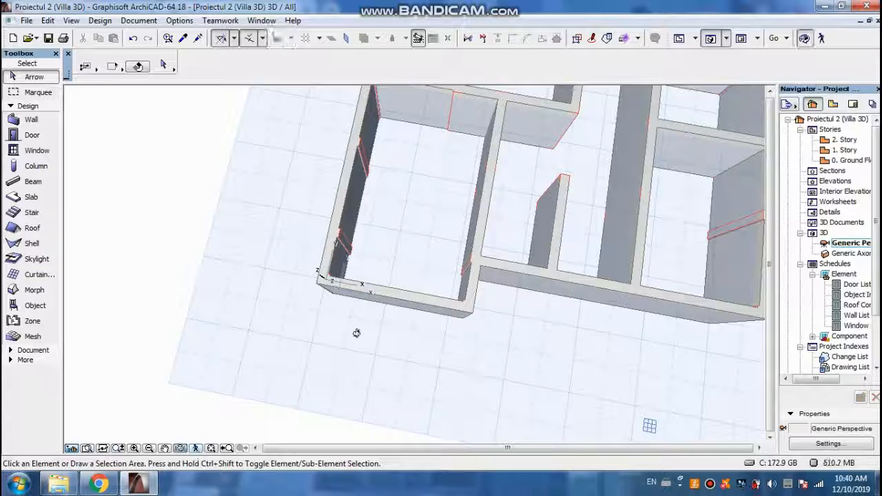
scroll(356, 333, "down", 5)
middle_click_drag(423, 262, 457, 217, "shift")
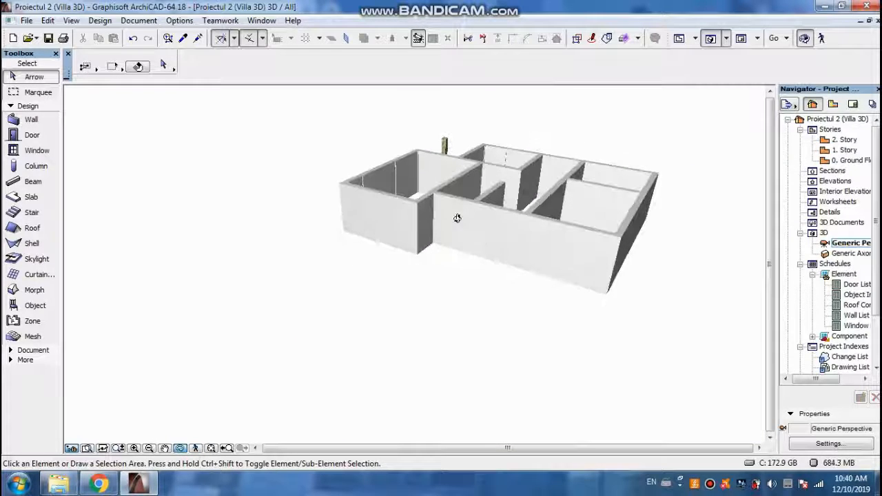
scroll(456, 217, "up", 10)
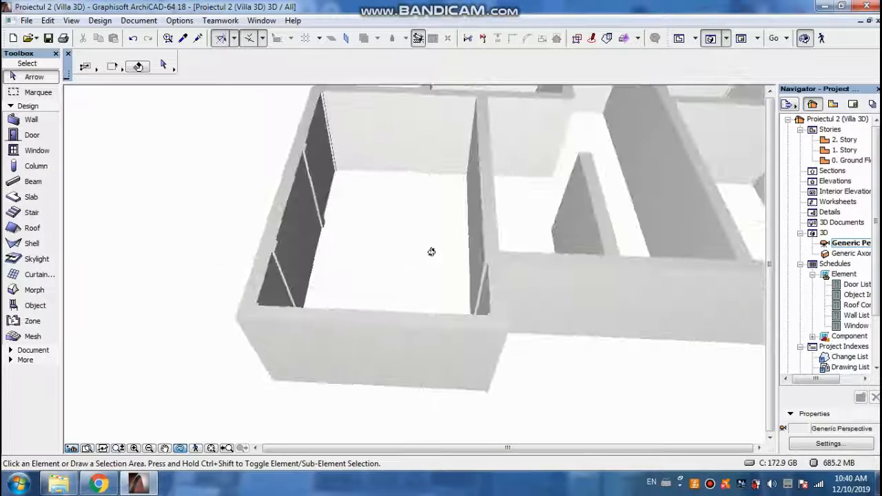
middle_click_drag(432, 252, 548, 238, "shift")
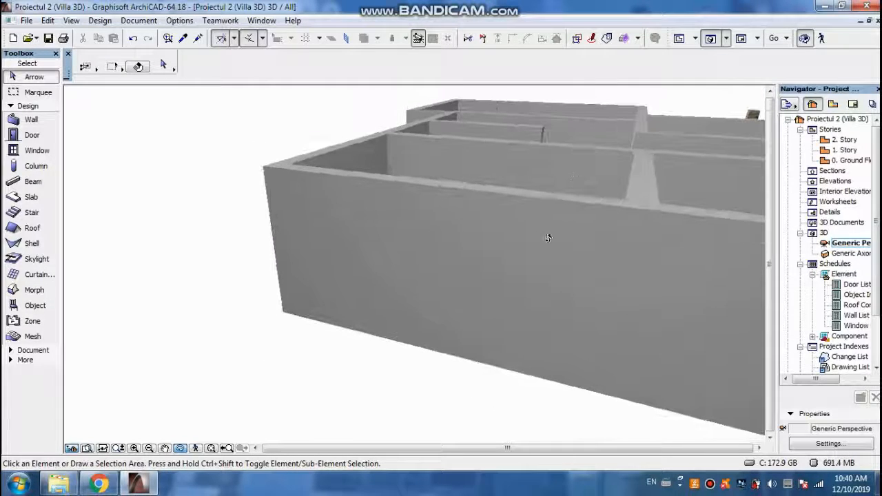
scroll(548, 238, "up", 5)
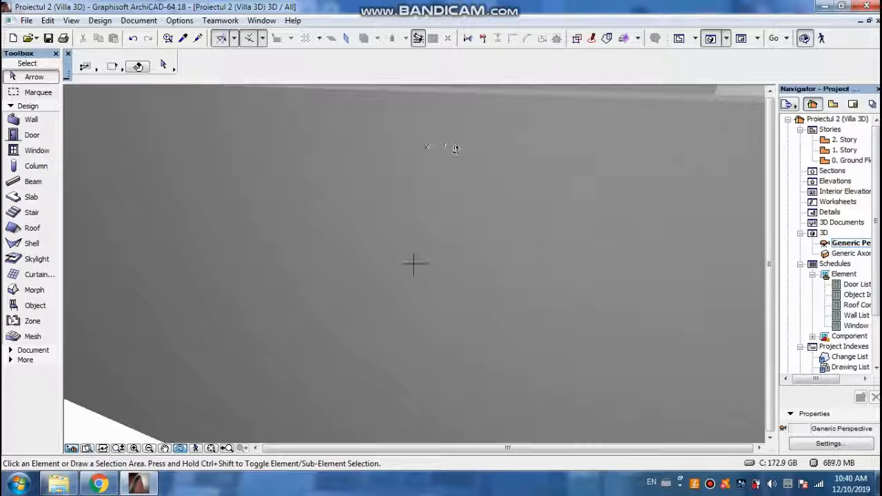
scroll(345, 244, "down", 8)
scroll(449, 264, "up", 6)
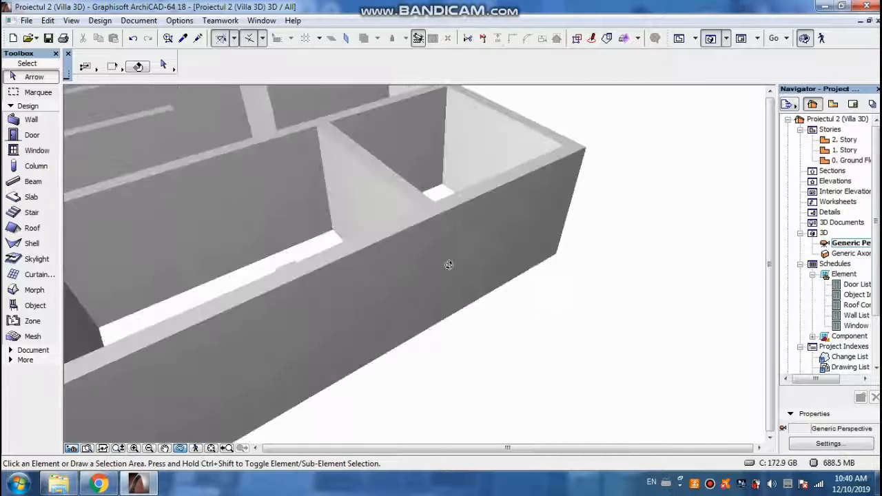
scroll(510, 297, "down", 6)
left_click_drag(268, 246, 647, 317)
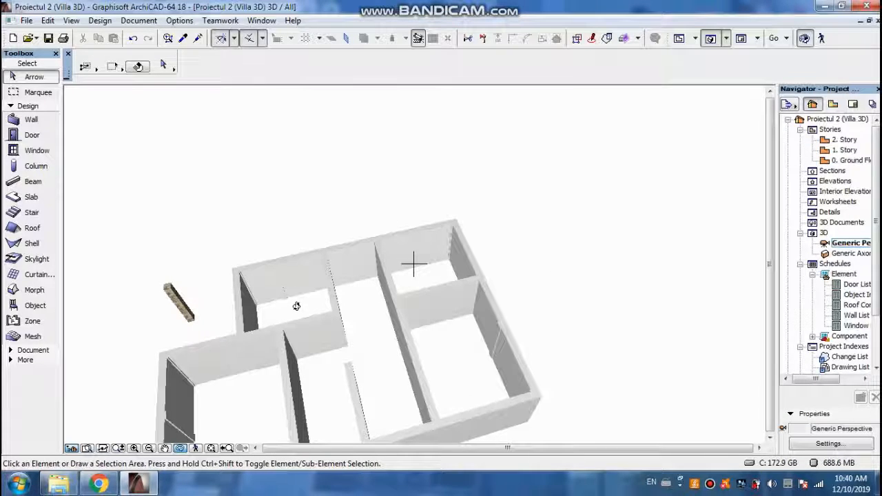
key("F2")
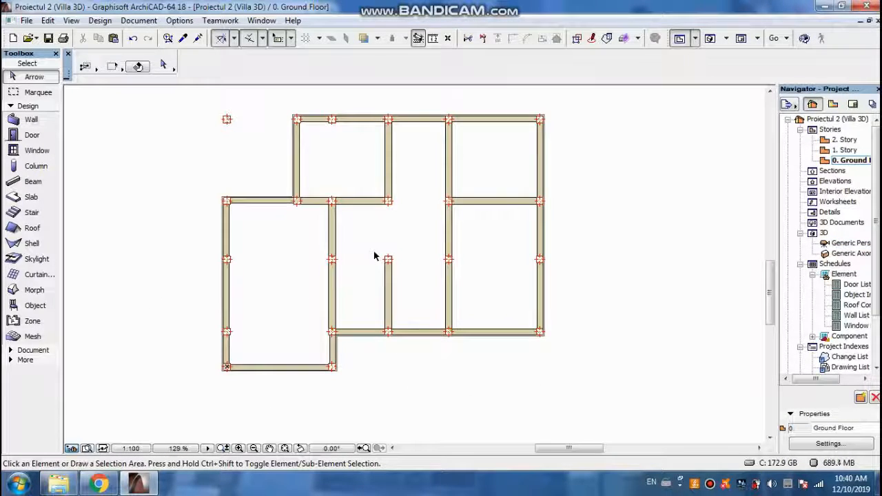